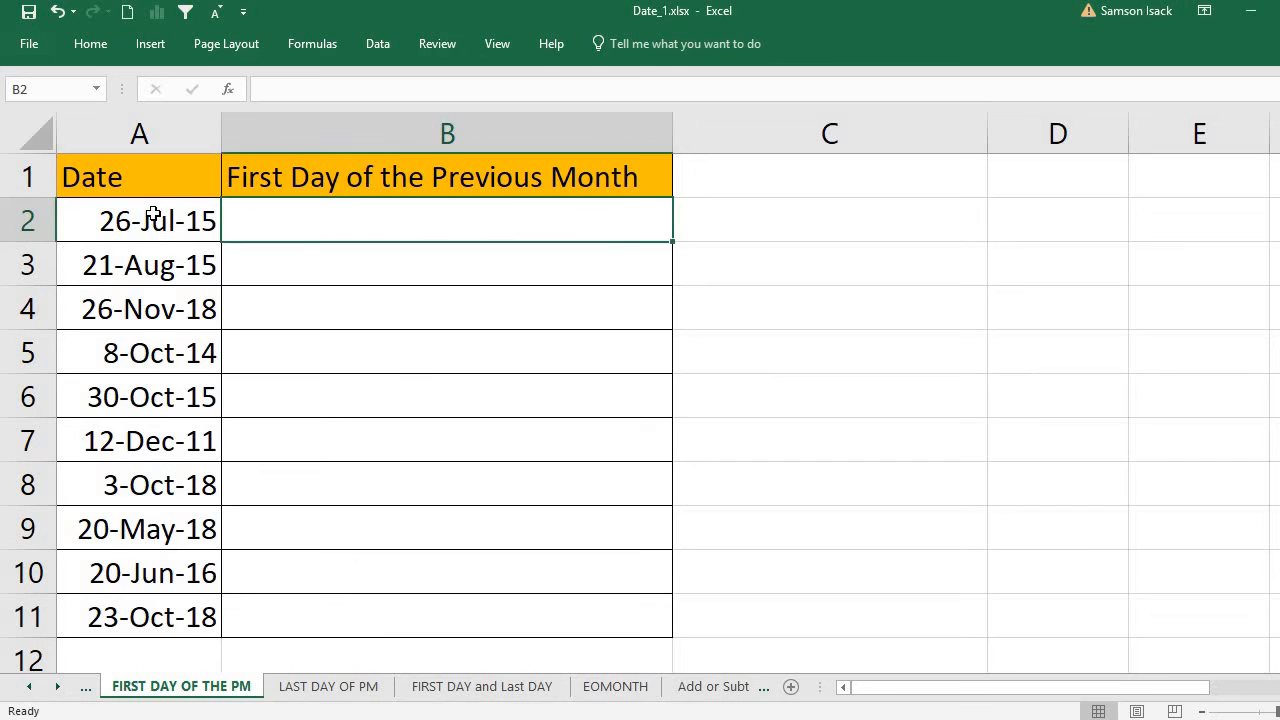
drag(157, 221, 123, 614)
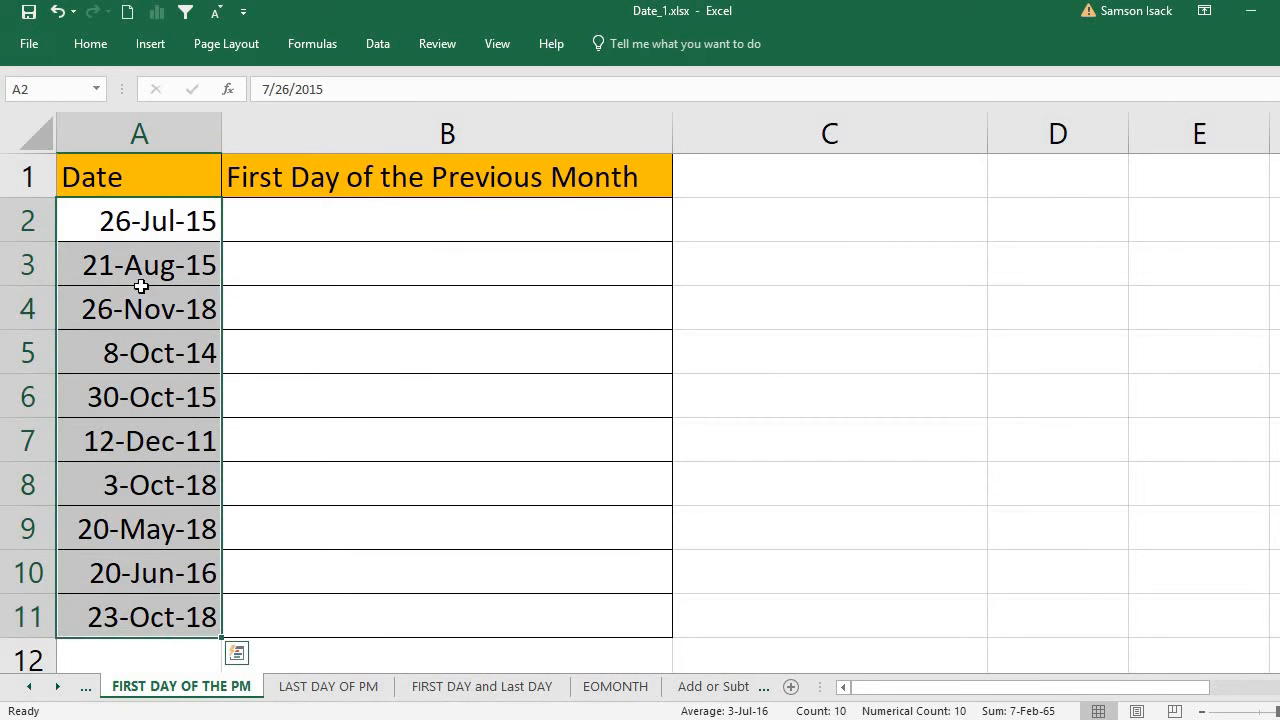
click(172, 223)
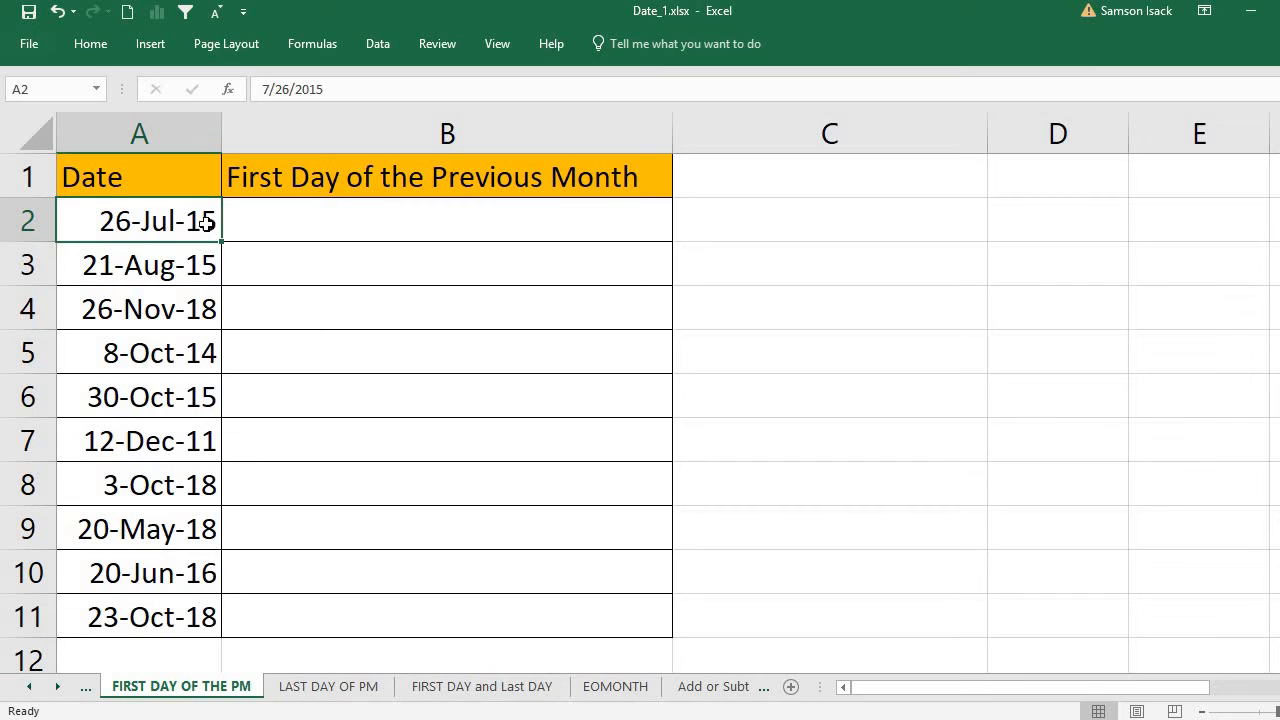
click(269, 231)
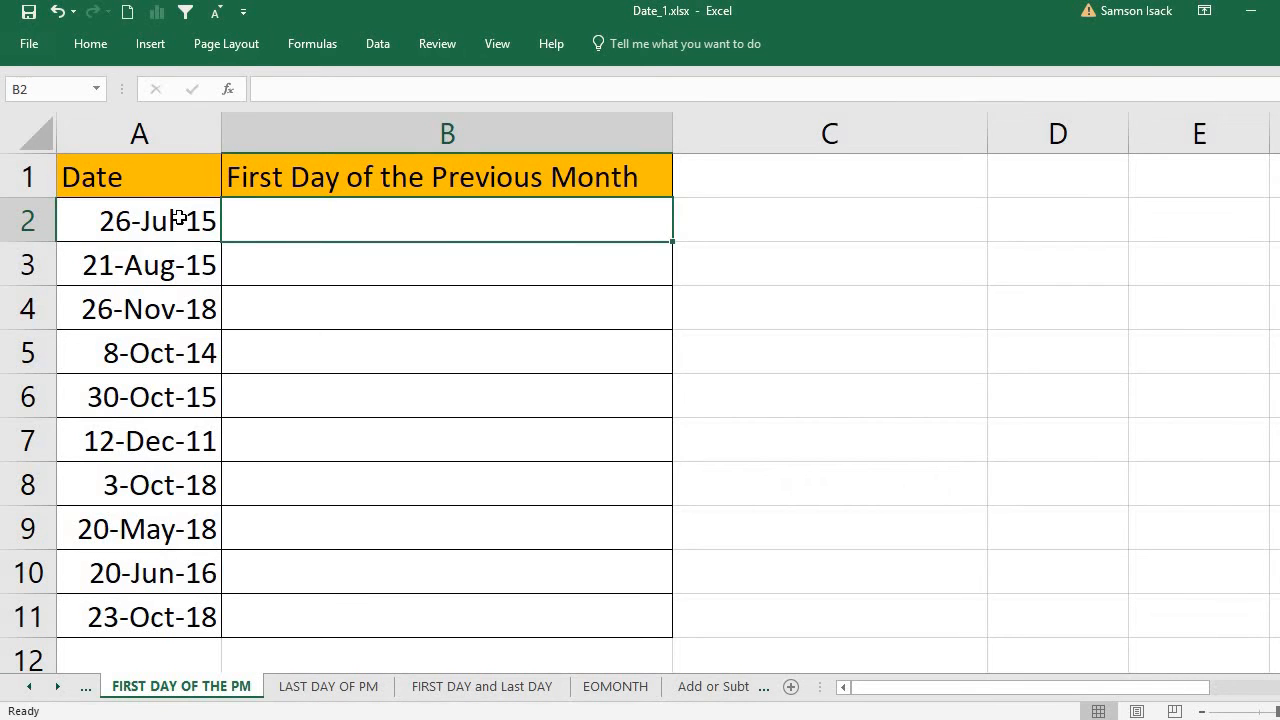
click(179, 218)
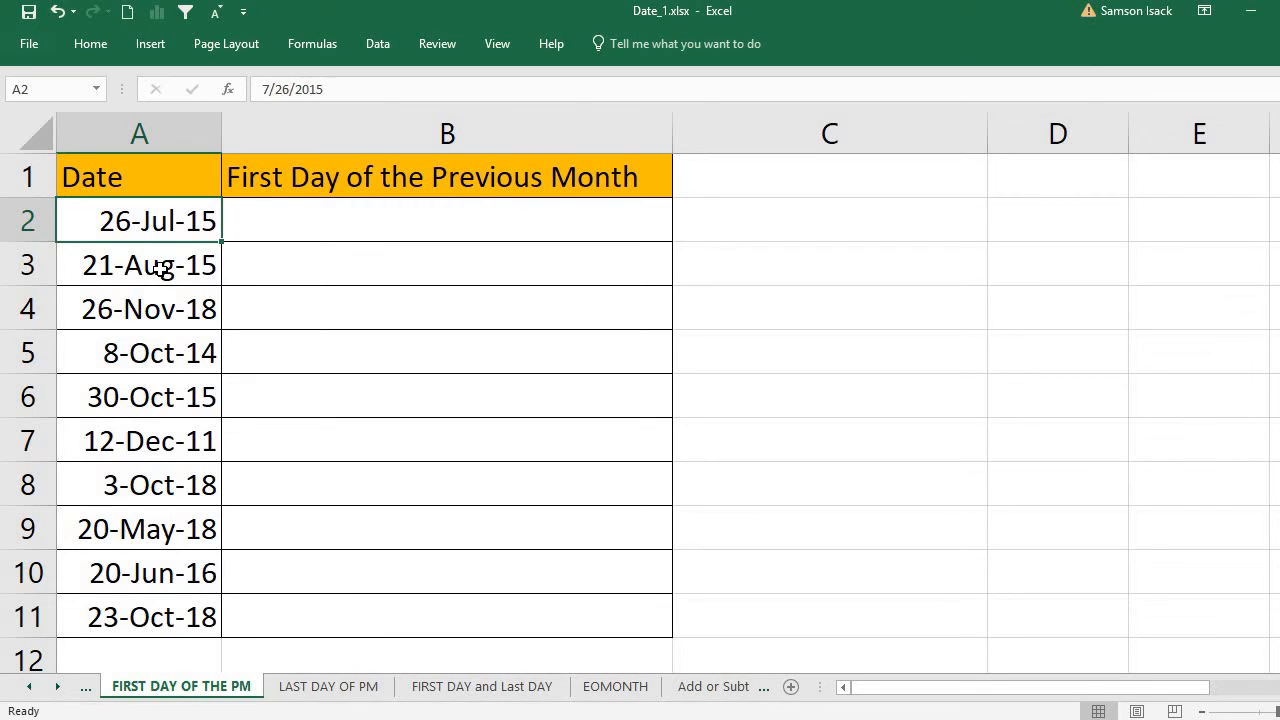
Step: Enter the formula =EOMONTH(A2,0) in cell B2, under the First Day of the Previous Month heading
click(264, 213)
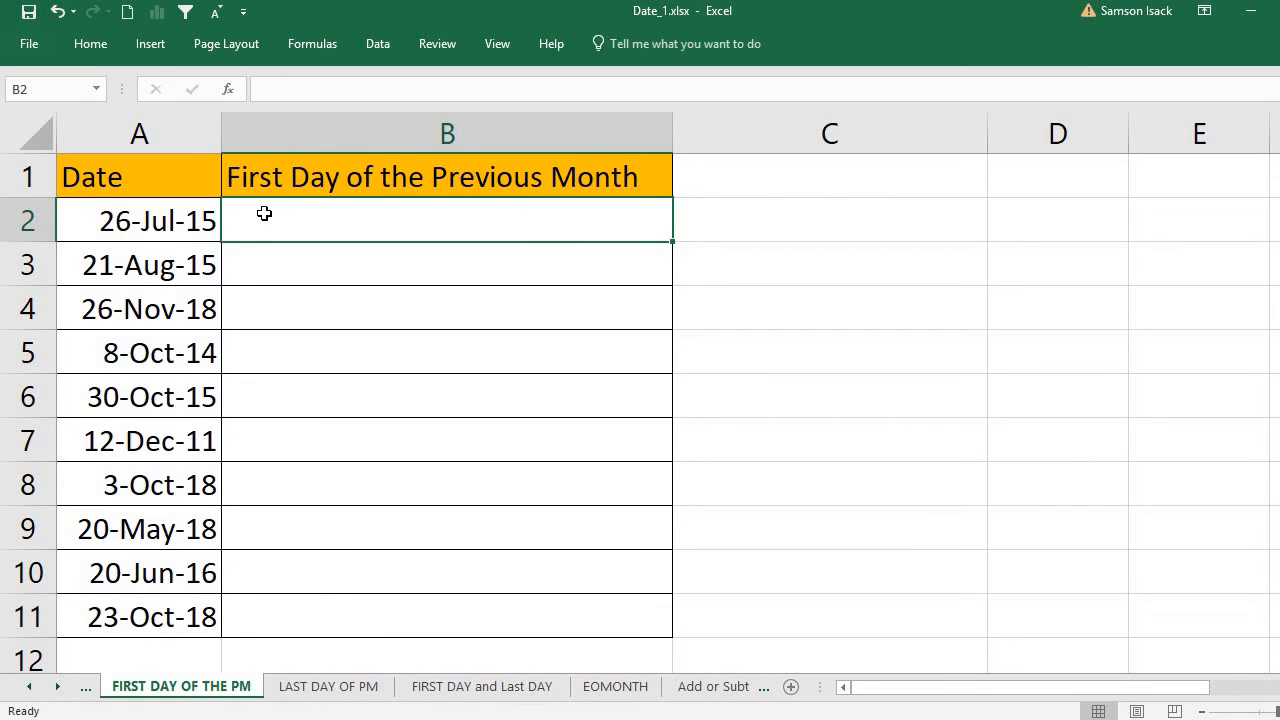
text(=)
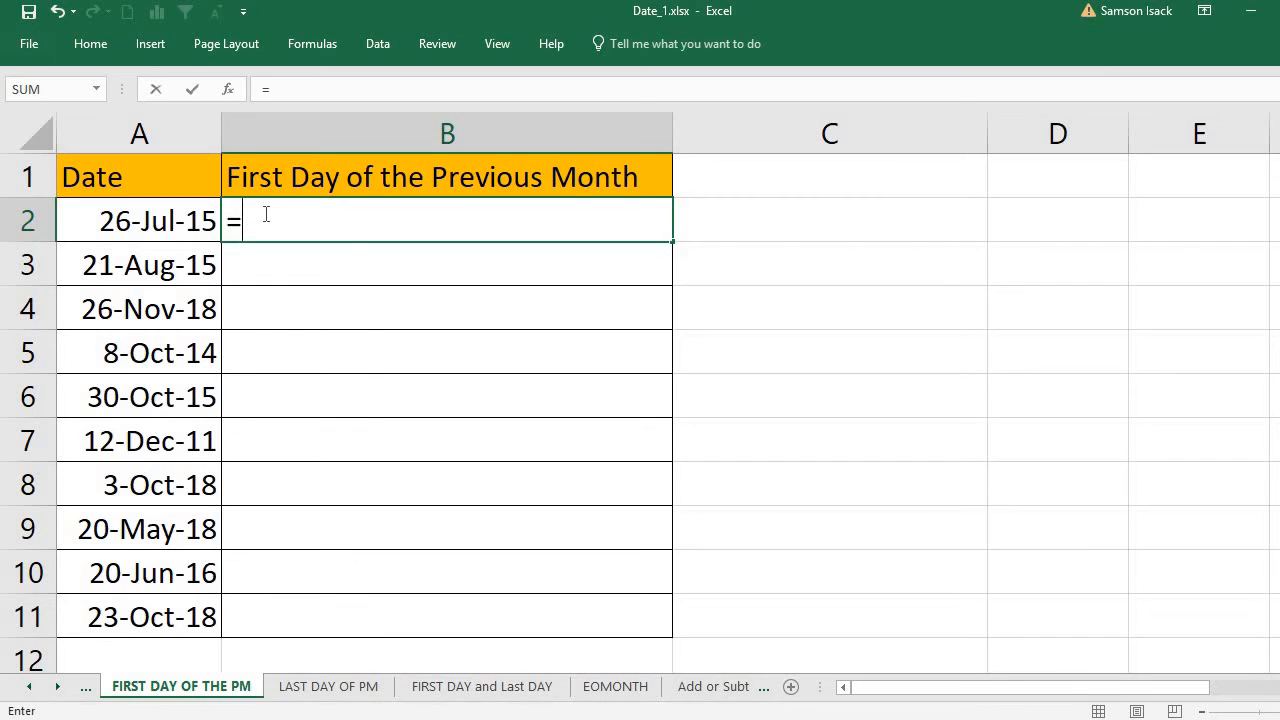
text(e)
key(BackSpace)
text(EO)
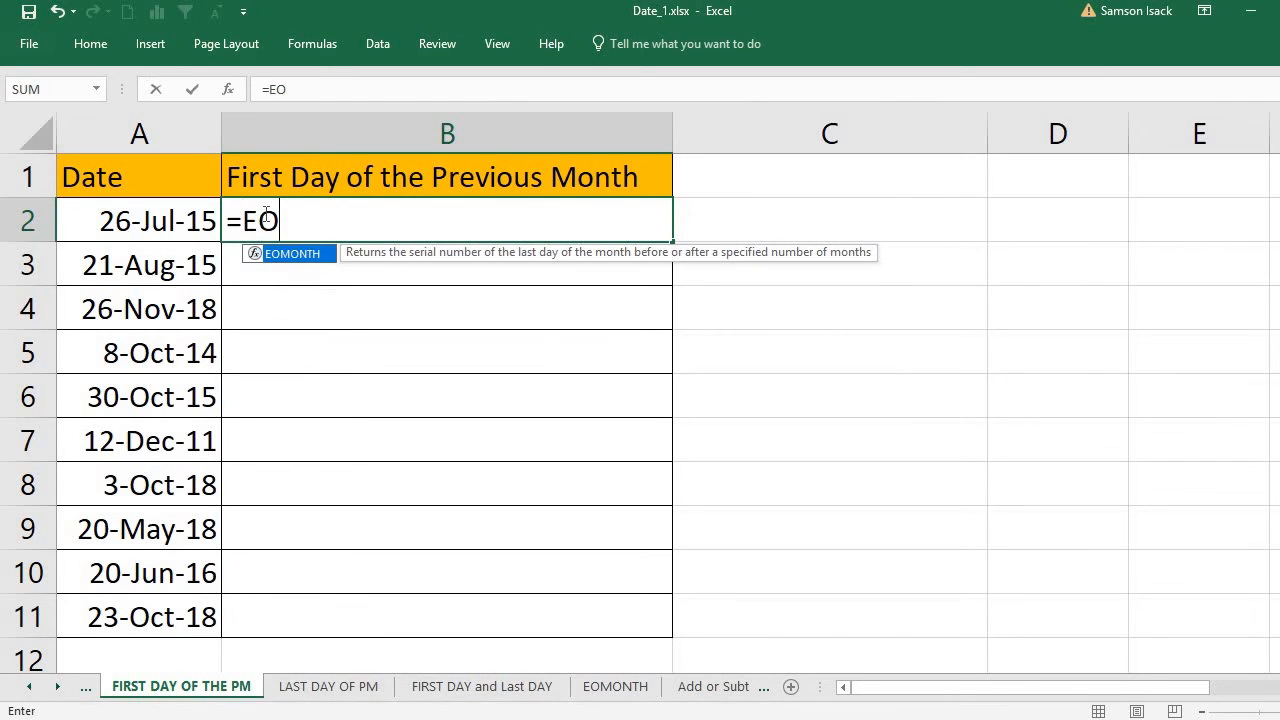
text(MONTH)
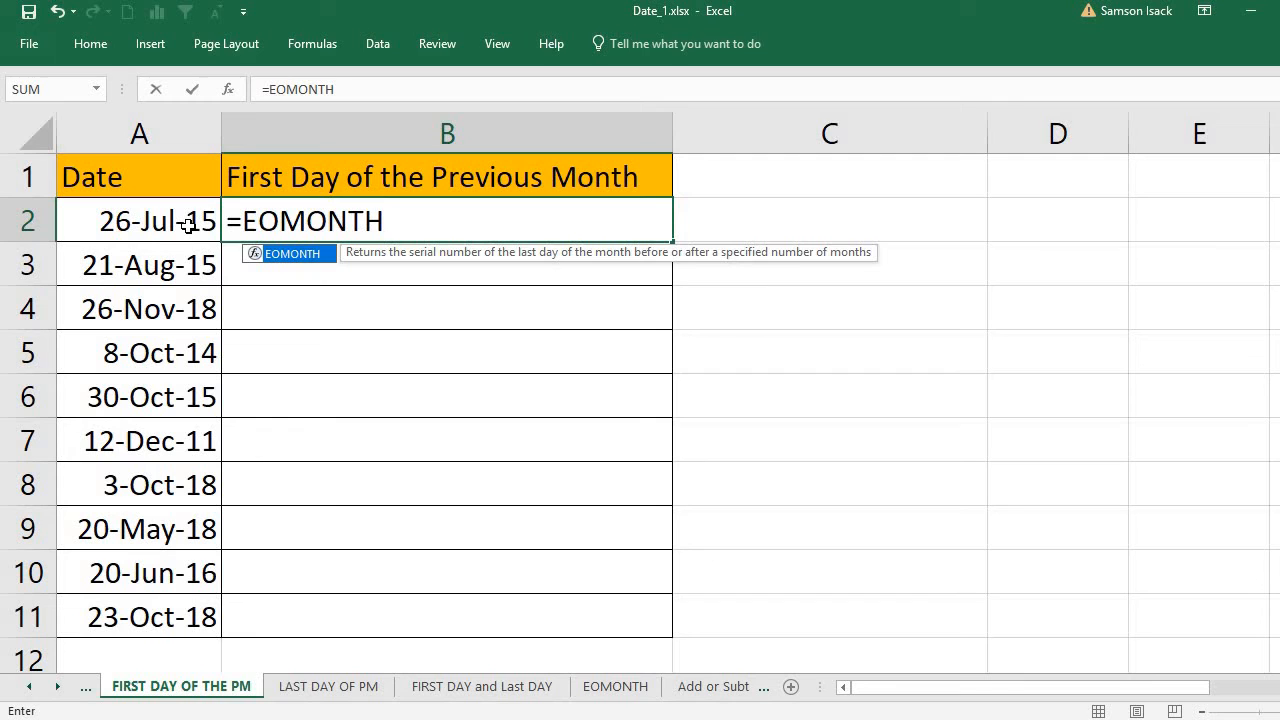
text(()
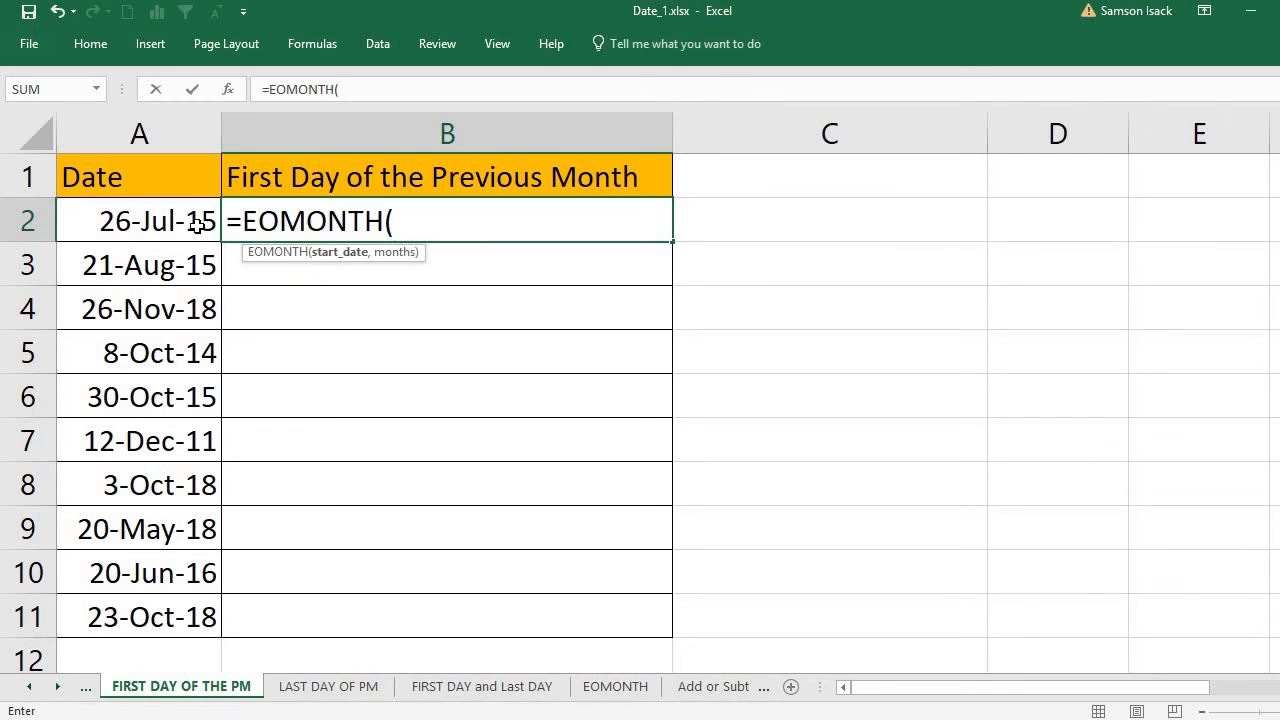
click(188, 224)
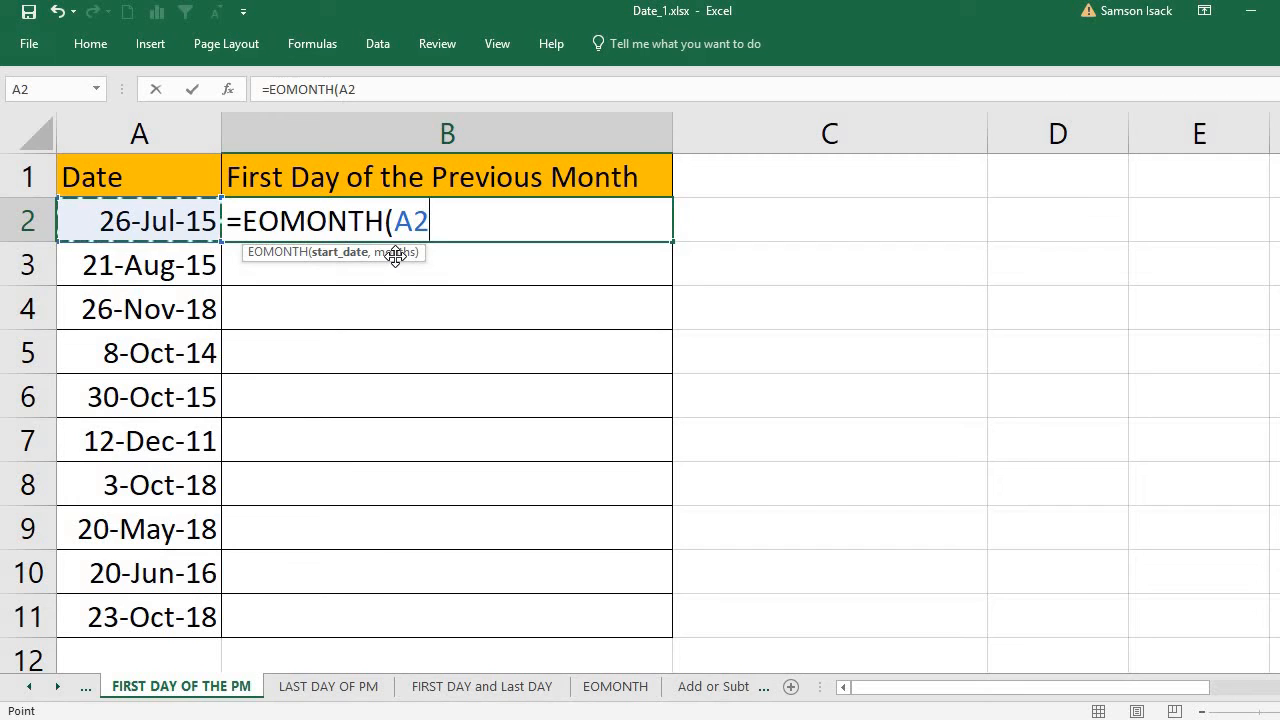
text(,0)
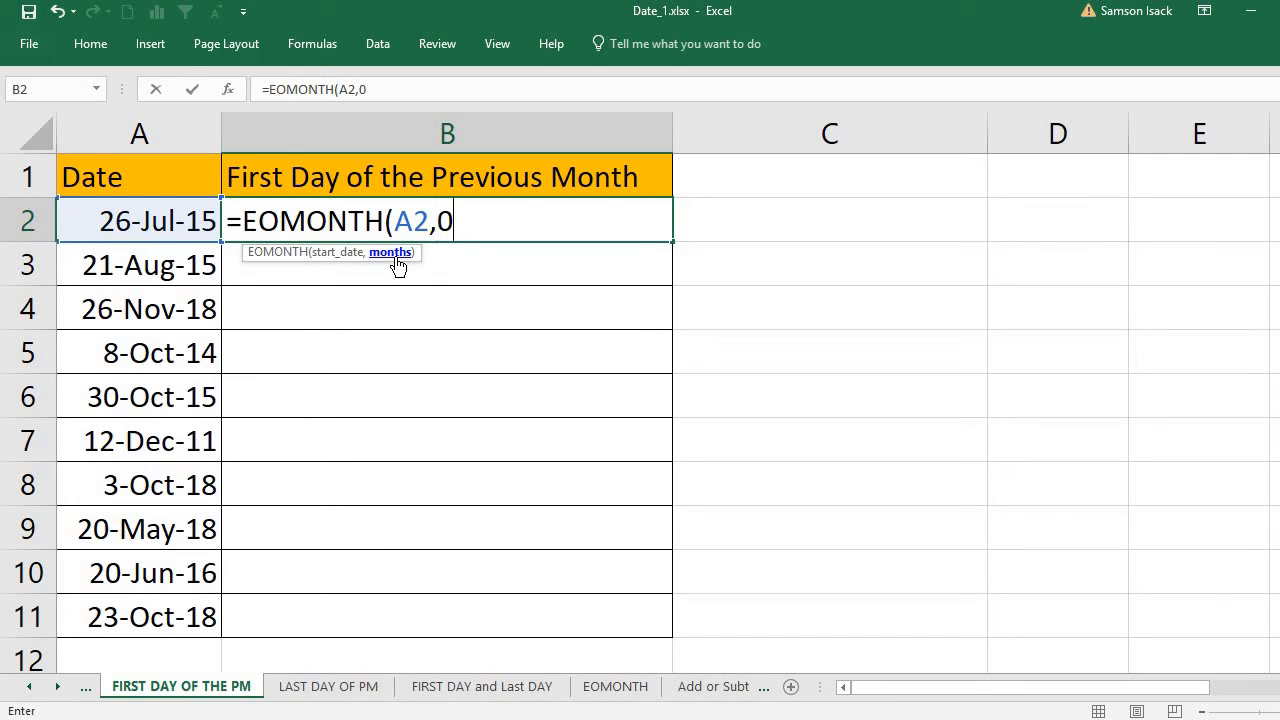
text())
key(Return)
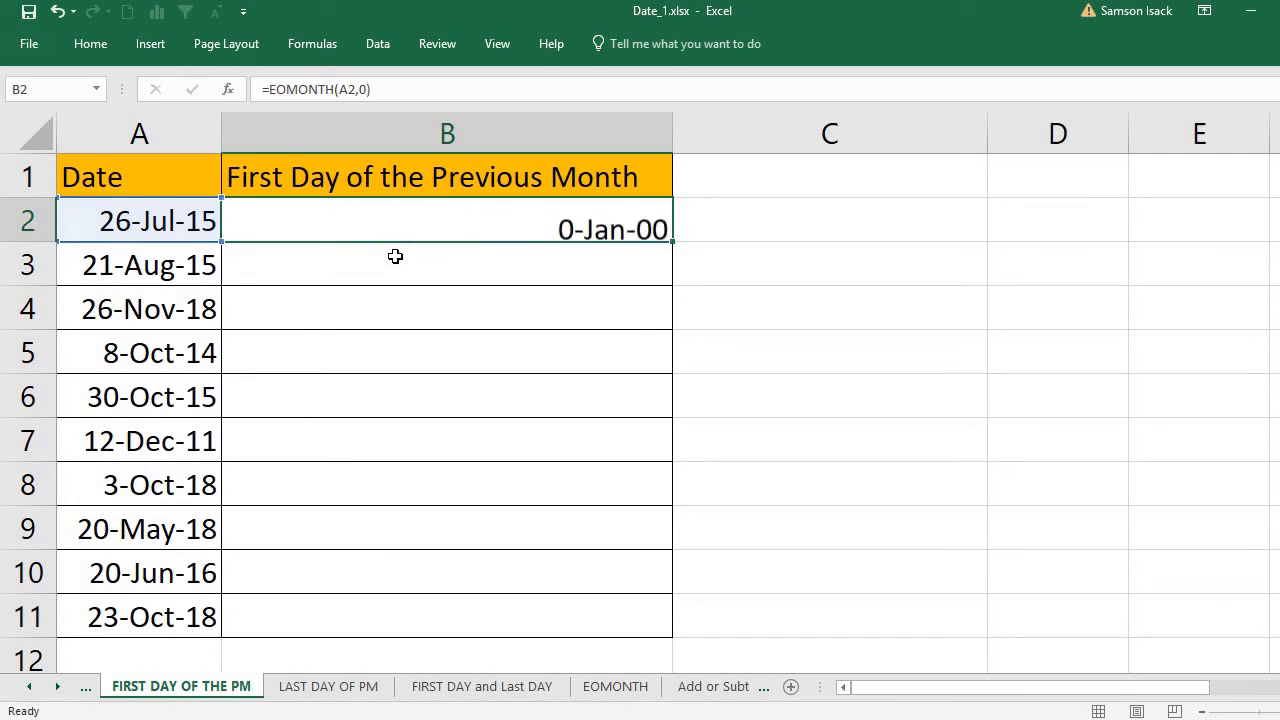
Step: Change the months argument of the EOMONTH formula in cell B2 to -1
click(598, 225)
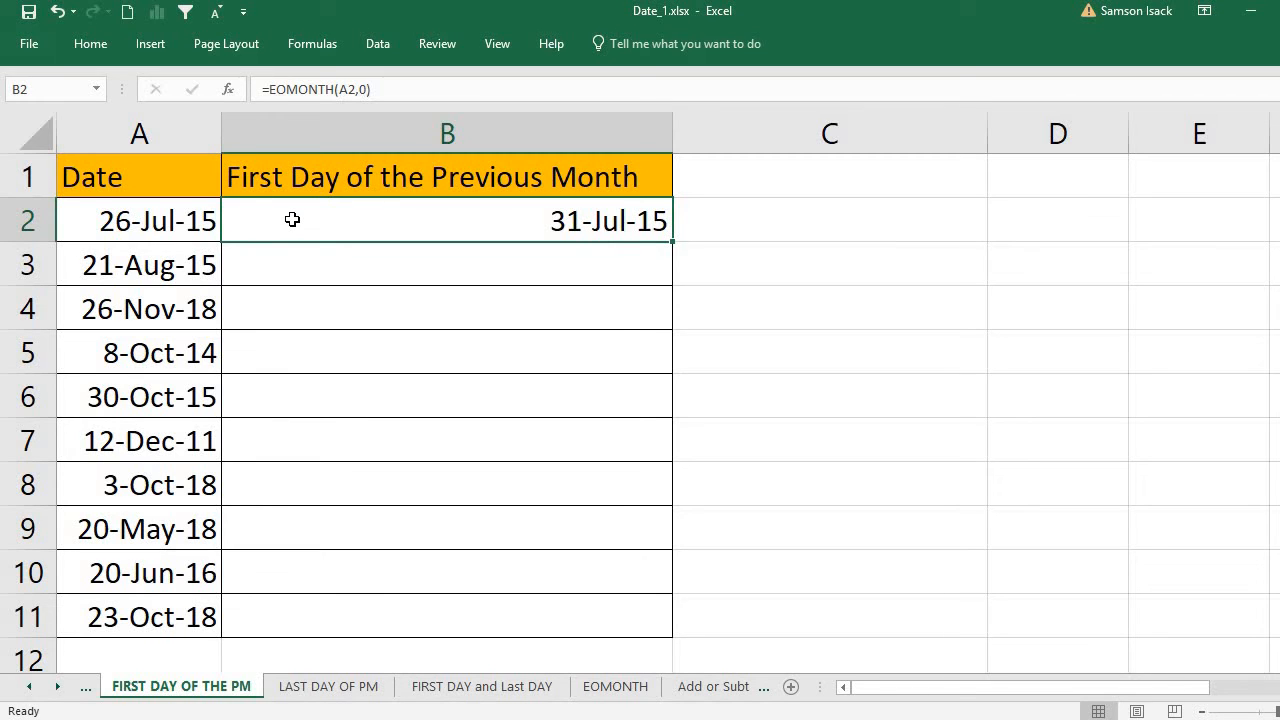
double_click(587, 230)
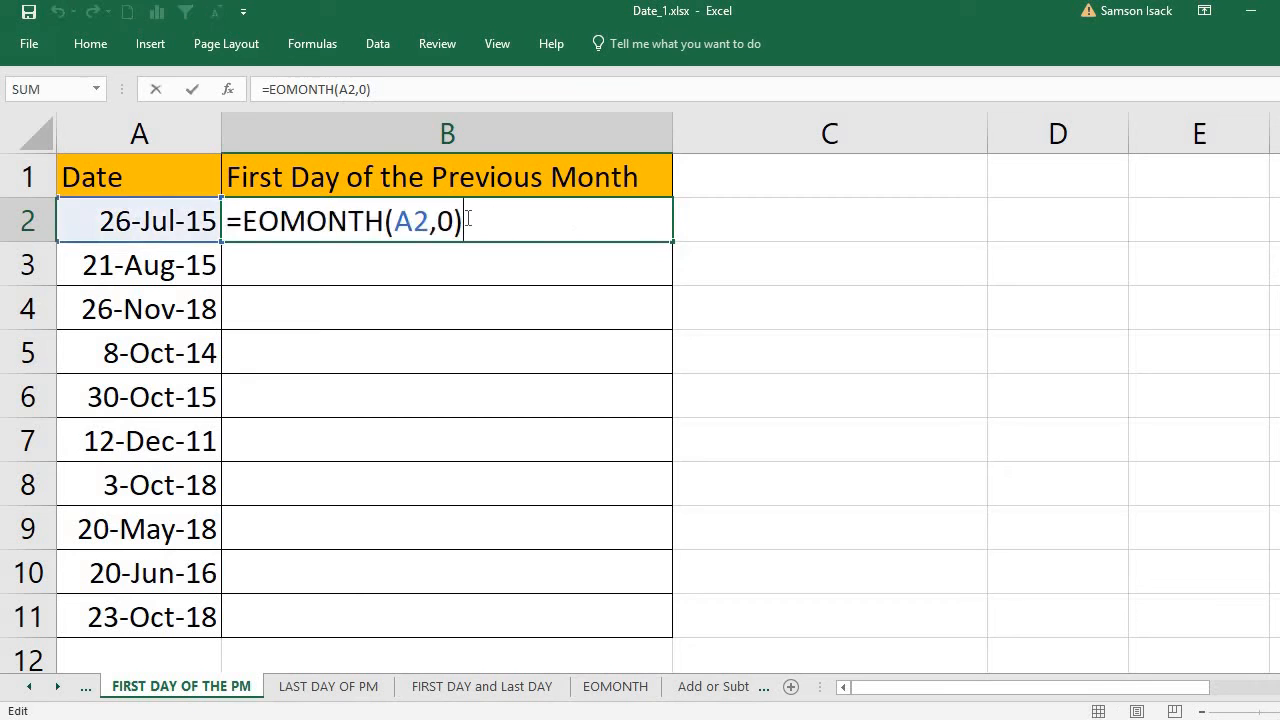
click(451, 224)
key(BackSpace)
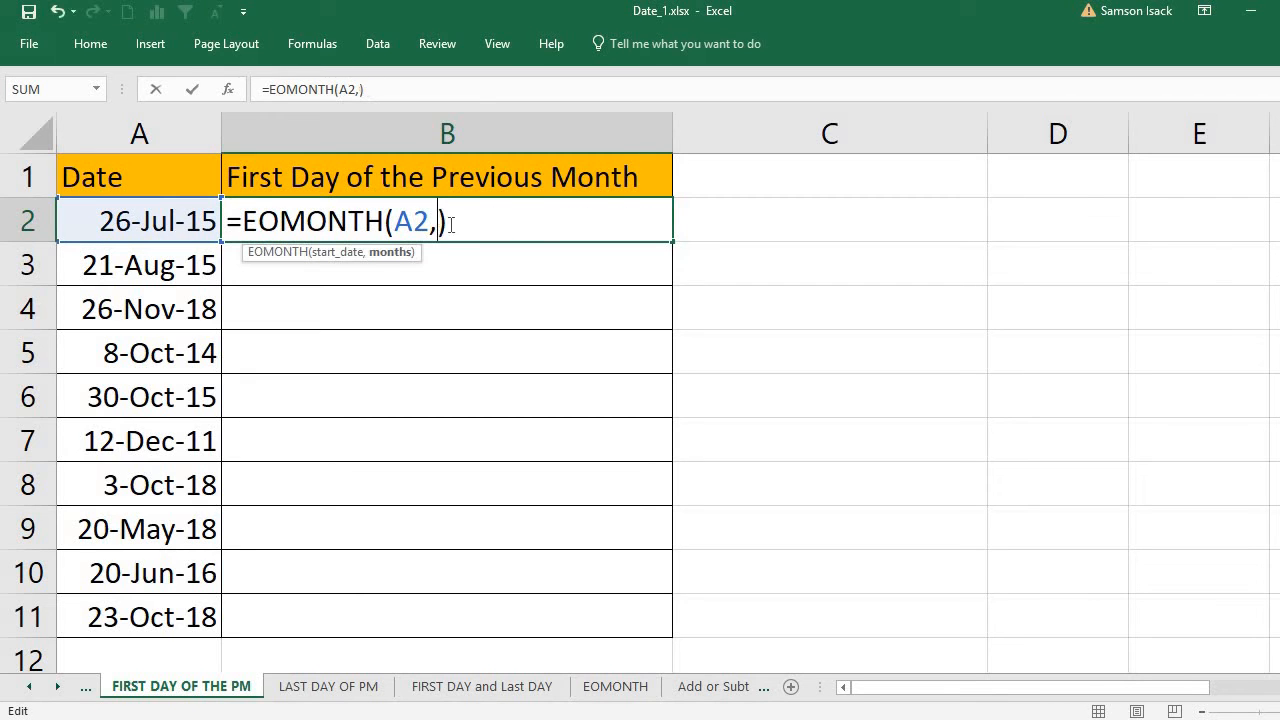
text(-1)
key(Return)
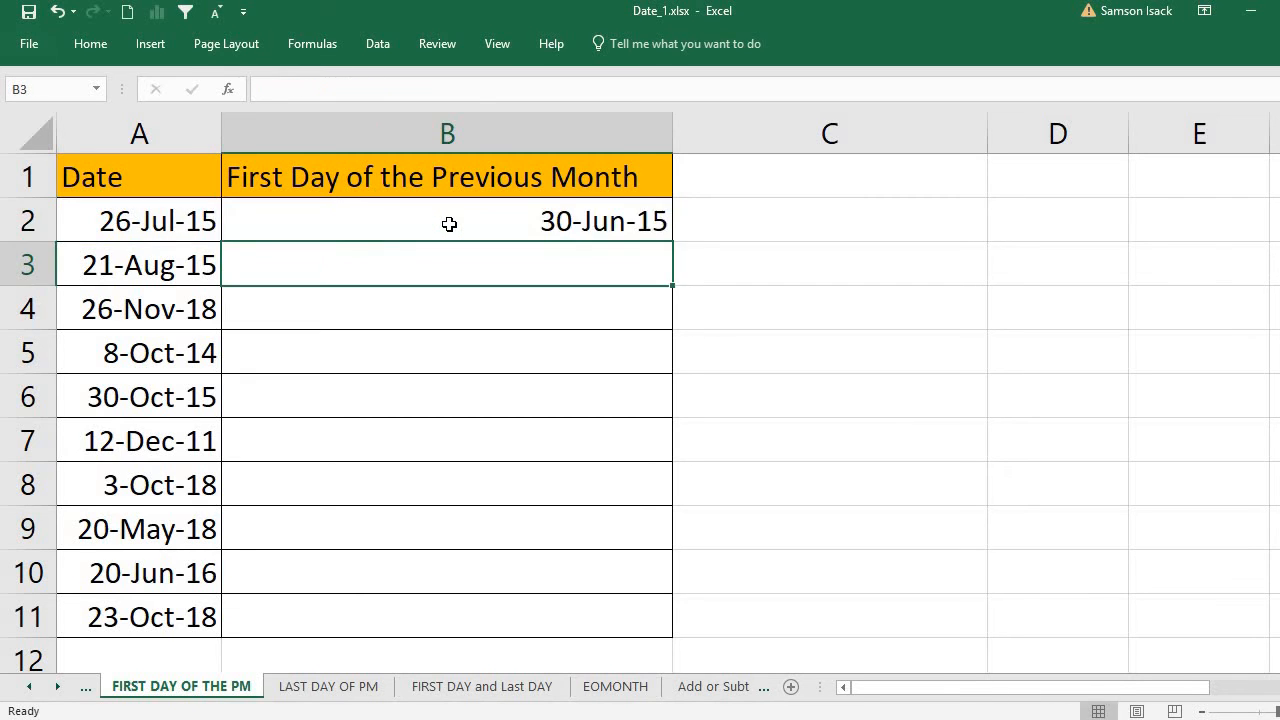
Step: Set the months argument in cell B2's formula to -2, giving =EOMONTH(A2,-2)
click(429, 223)
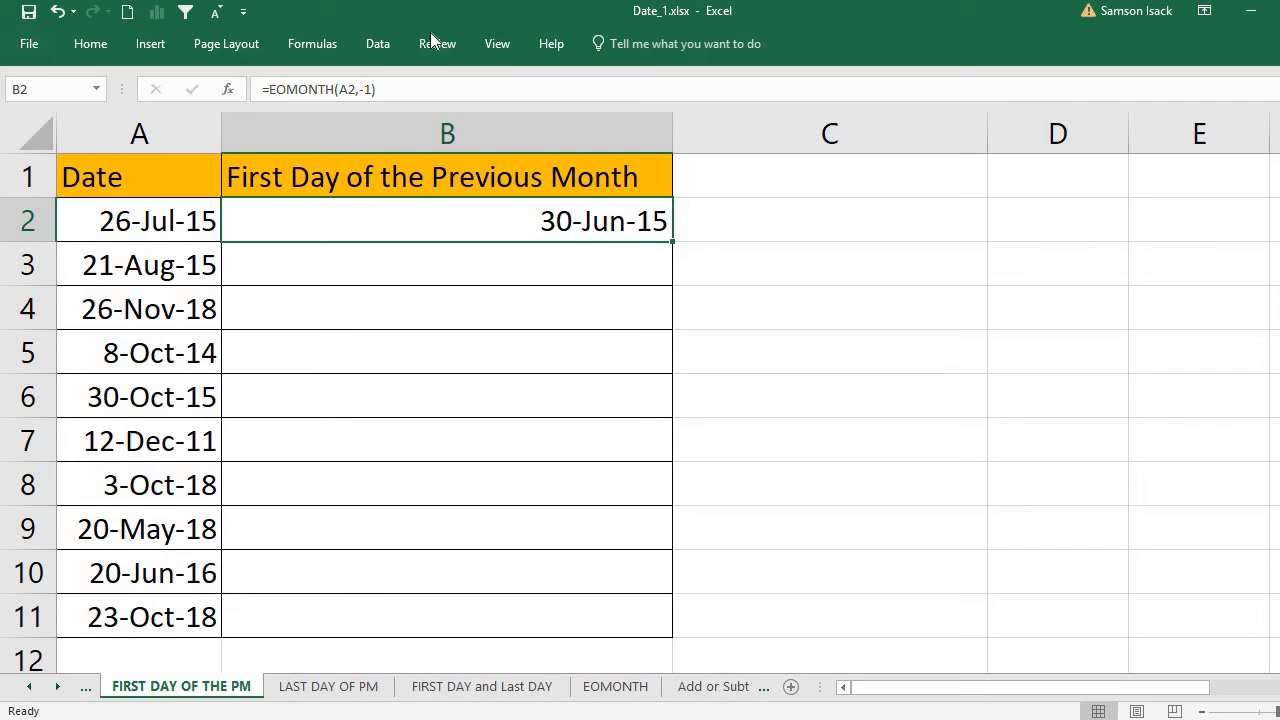
double_click(537, 217)
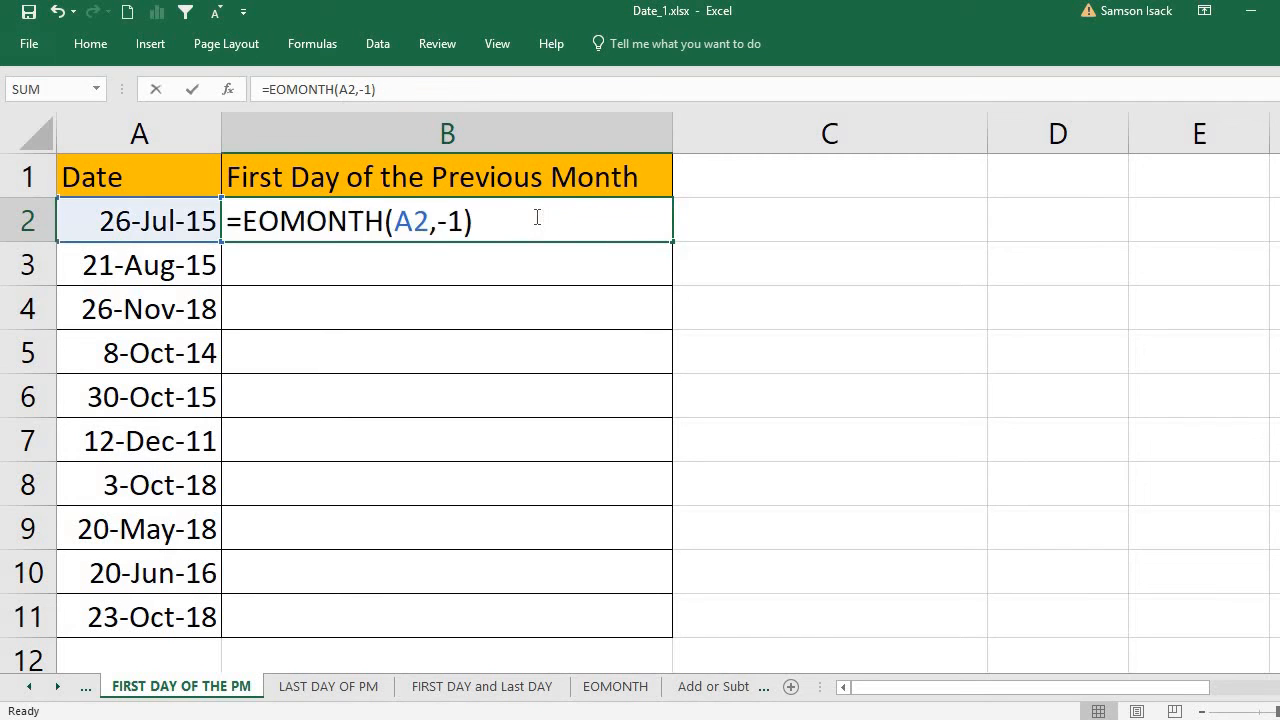
key(Left)
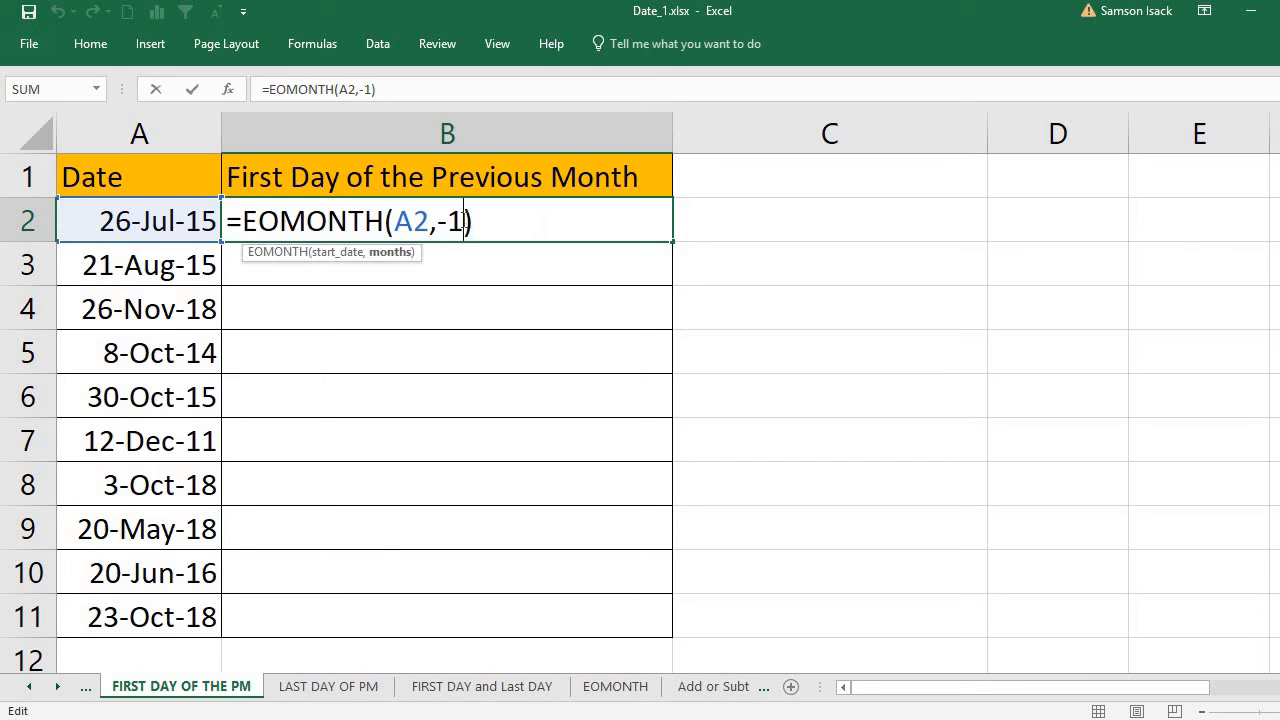
key(BackSpace)
text(2)
key(ctrl+Return)
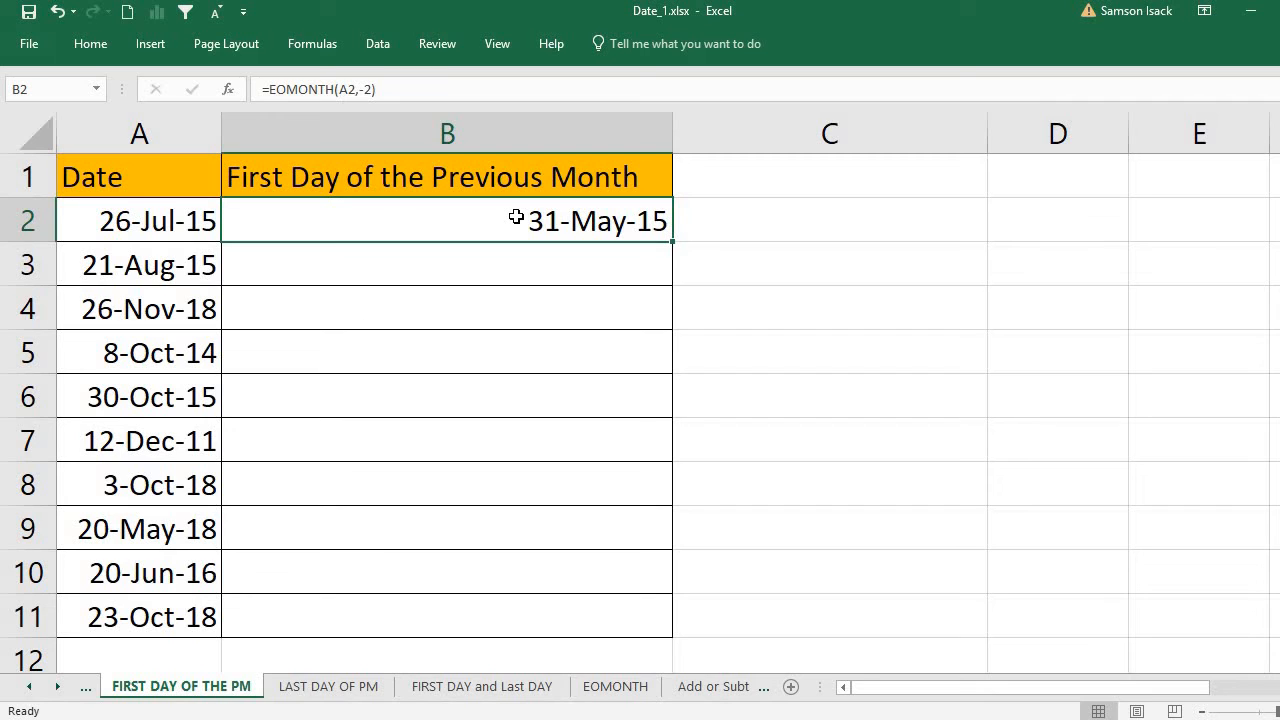
Step: Append +1 to cell B2's formula so that it reads =EOMONTH(A2,-2)+1
click(439, 92)
text(+1)
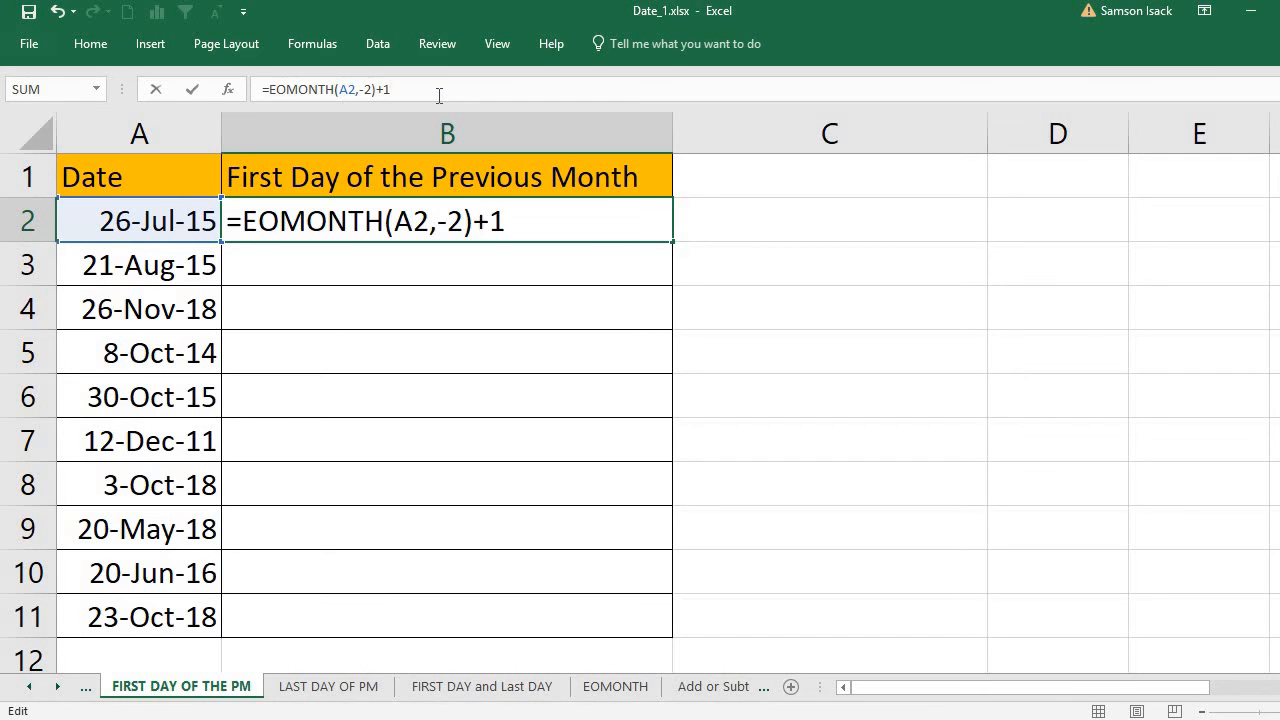
key(Return)
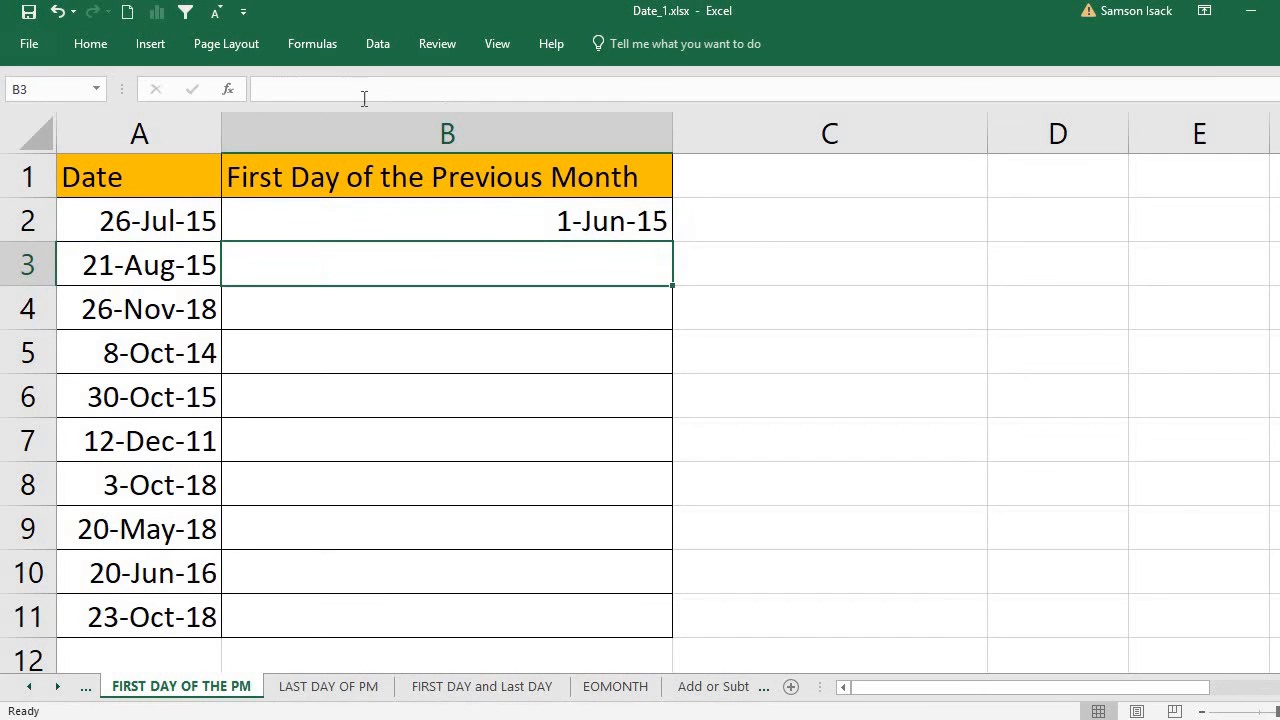
click(463, 210)
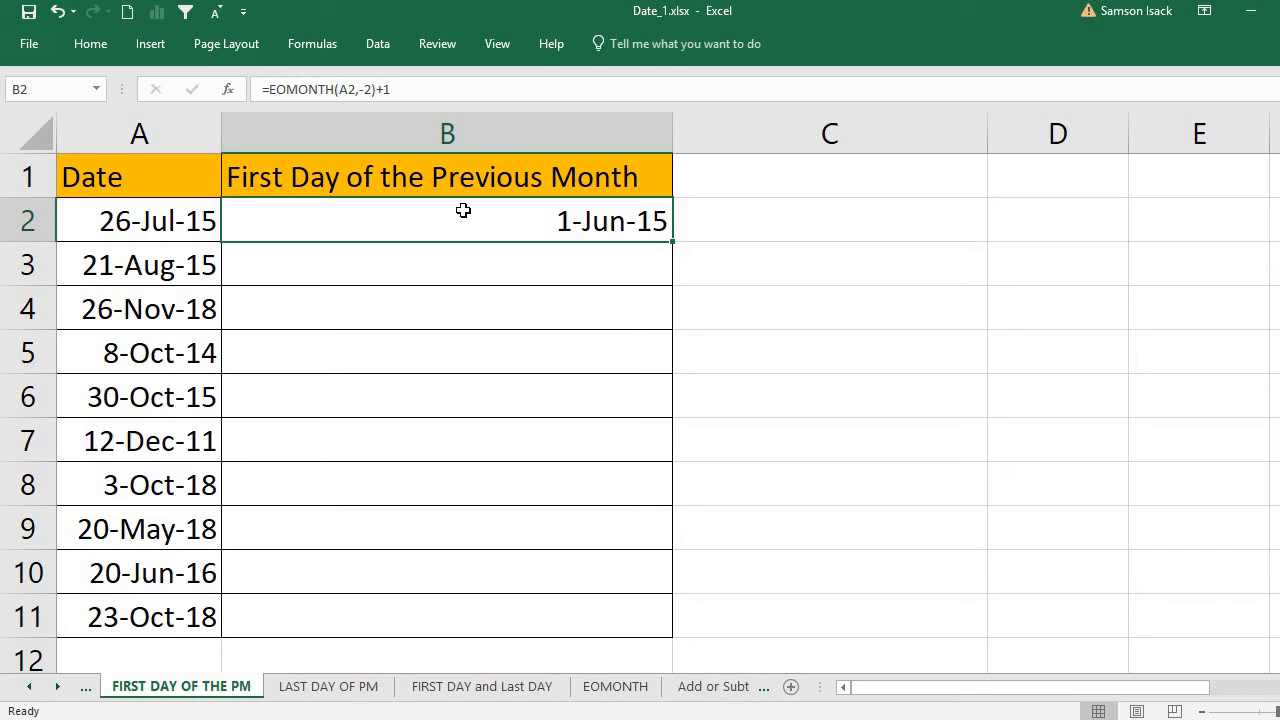
click(178, 221)
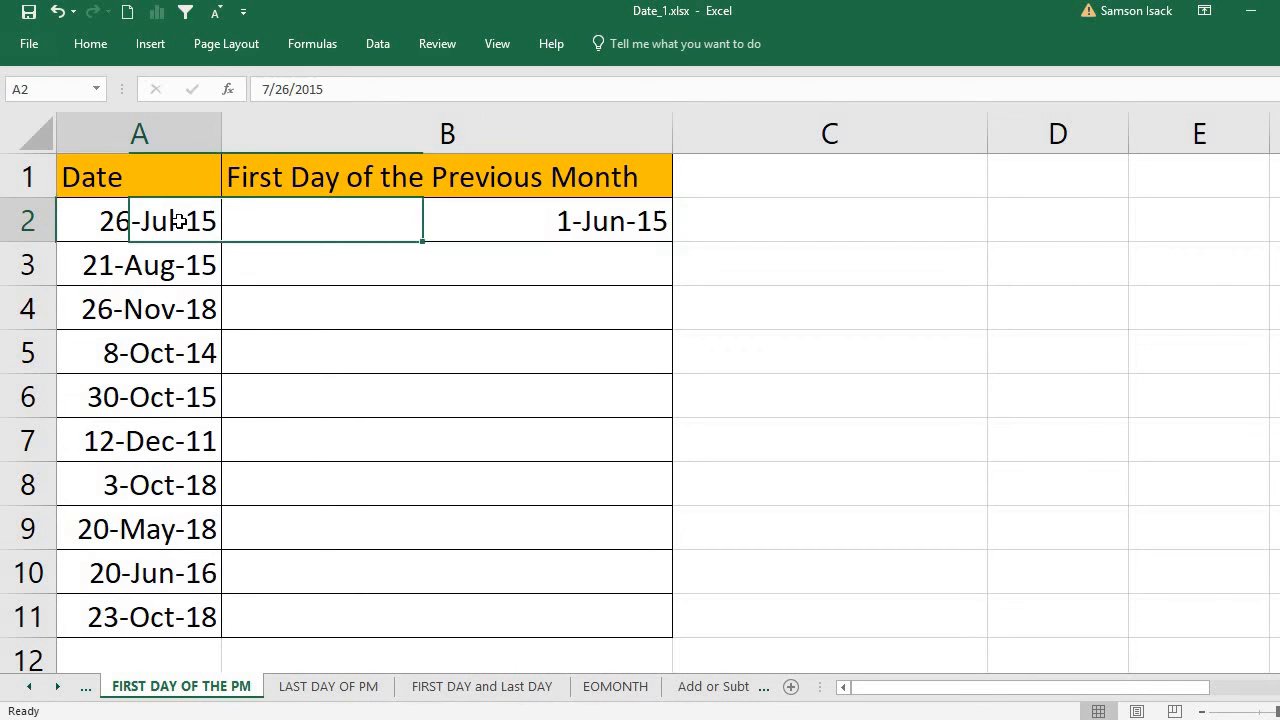
click(482, 233)
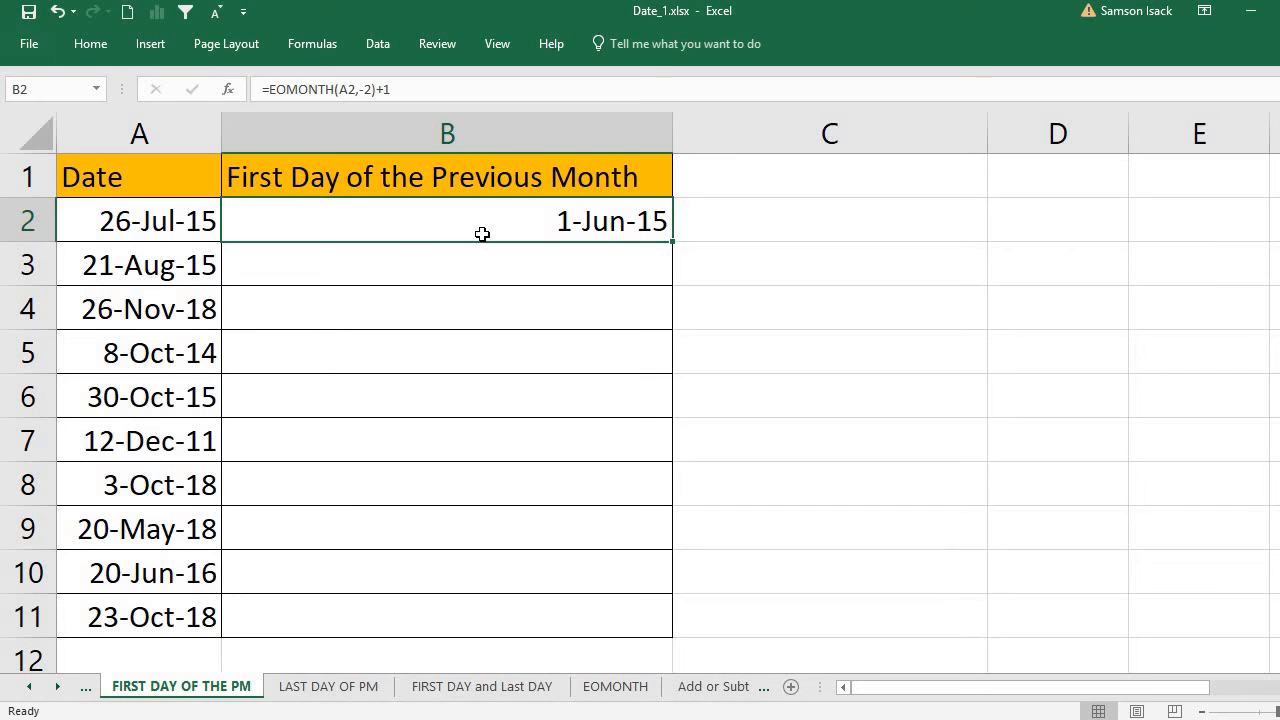
Step: Enter the formula =EOMONTH(A3,-2)+1 in cell B3 for the second date
click(393, 262)
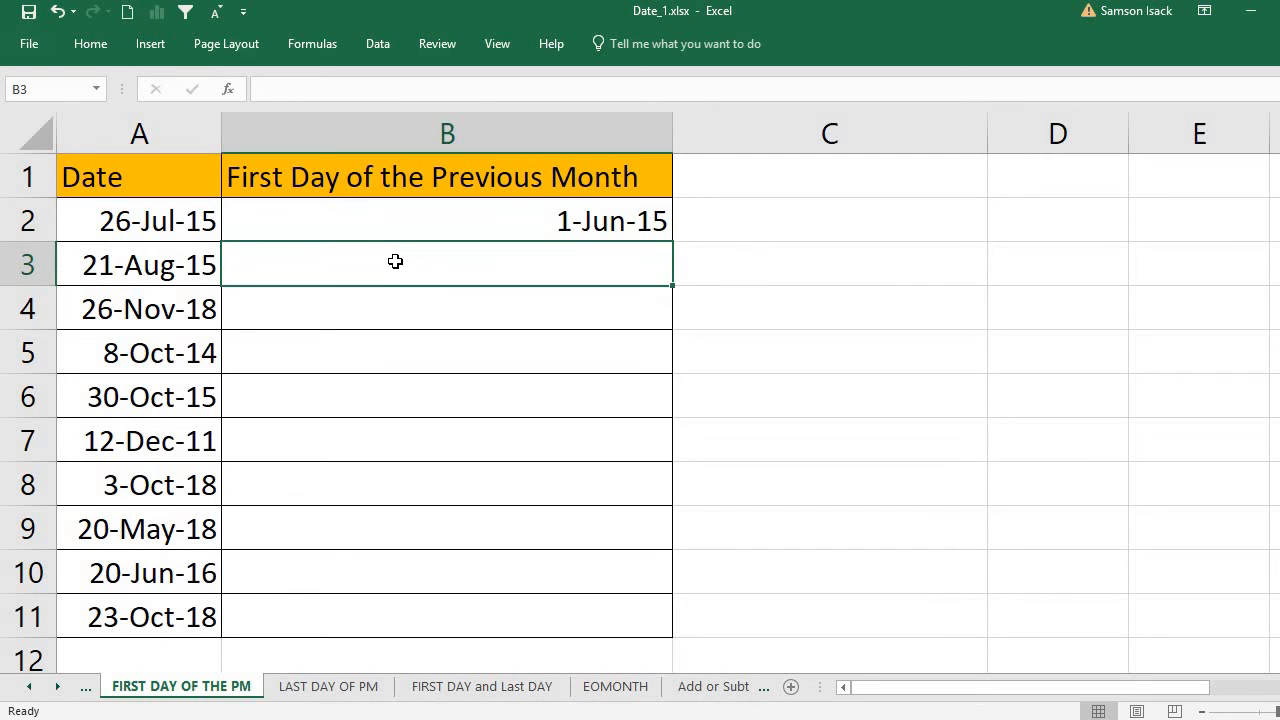
text(=)
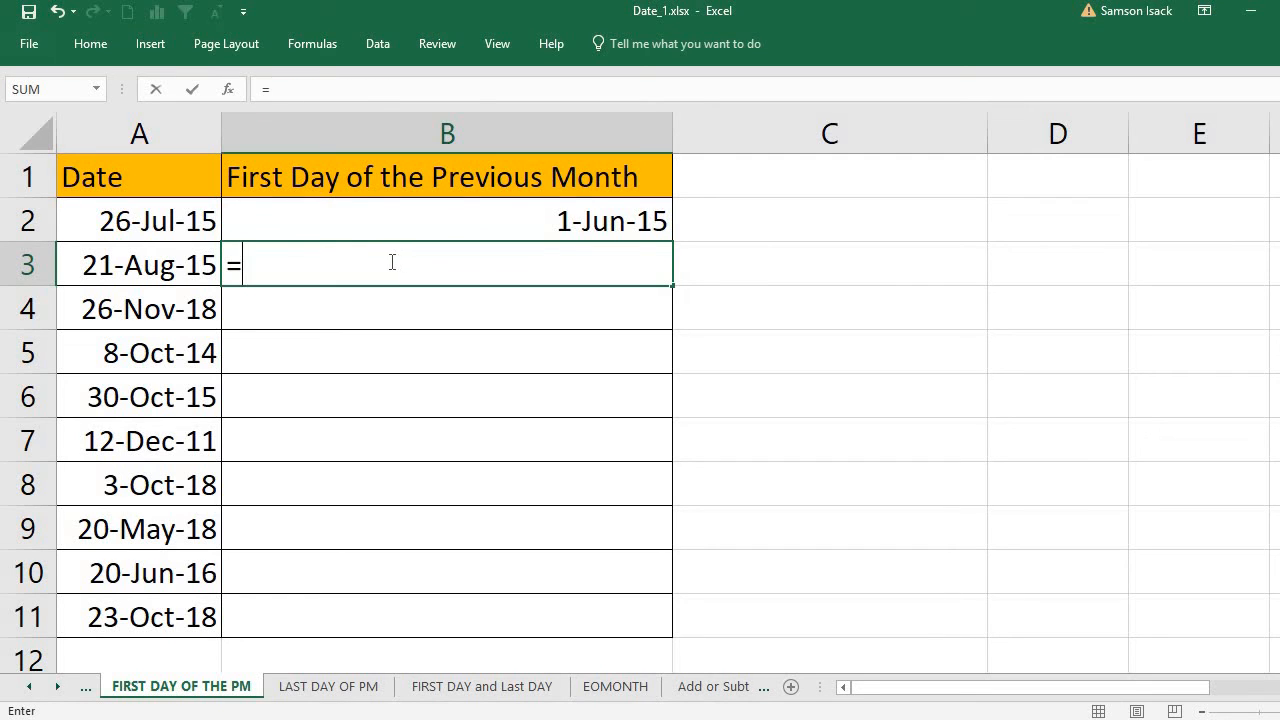
text(eO)
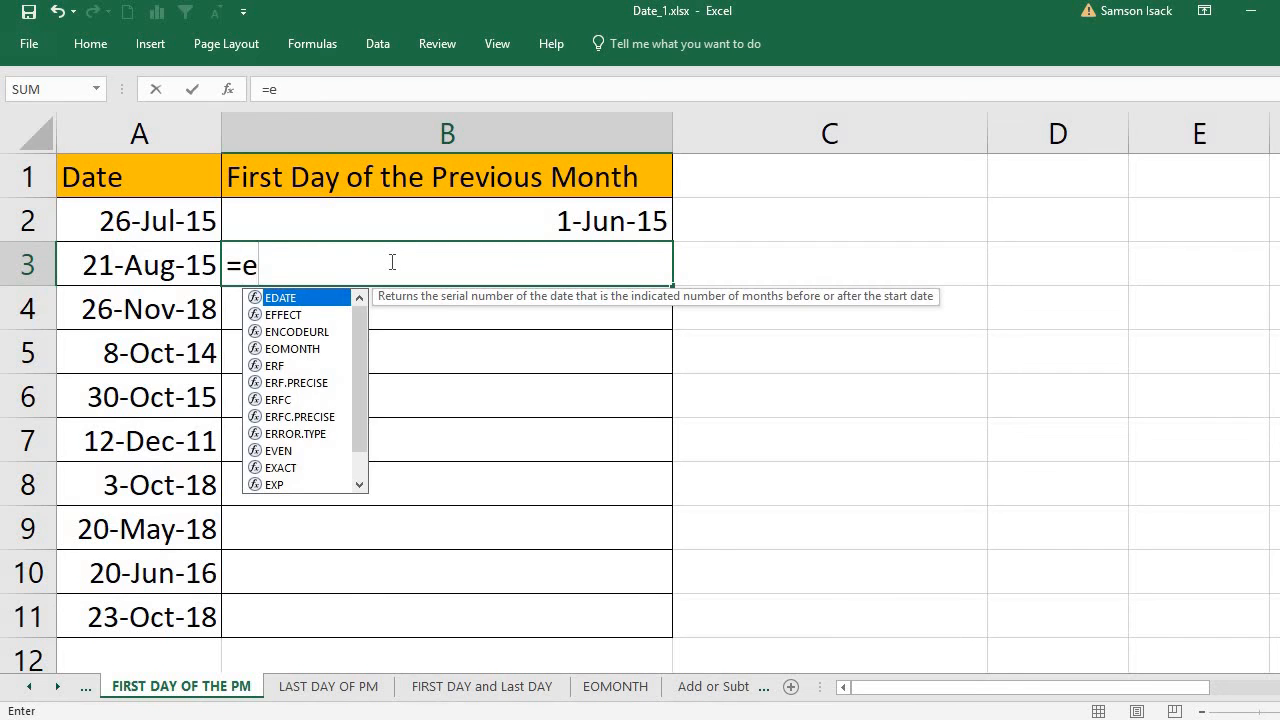
key(BackSpace)
key(BackSpace)
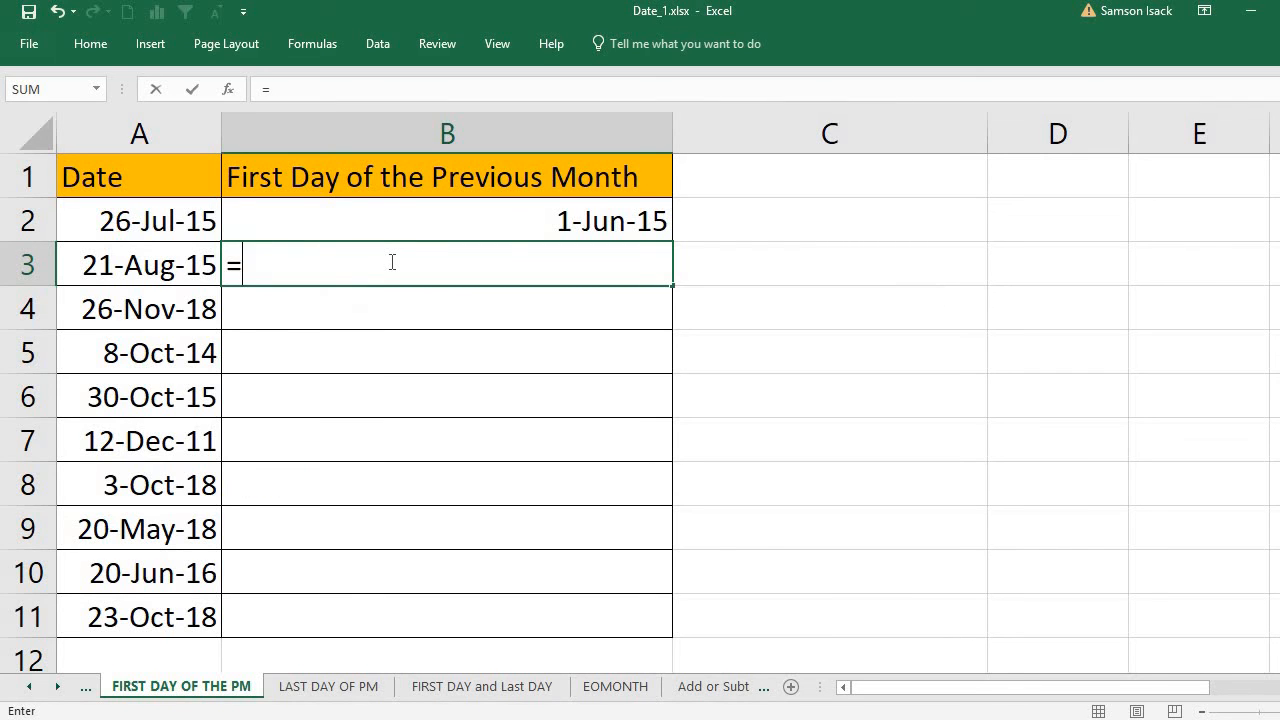
text(EOMON)
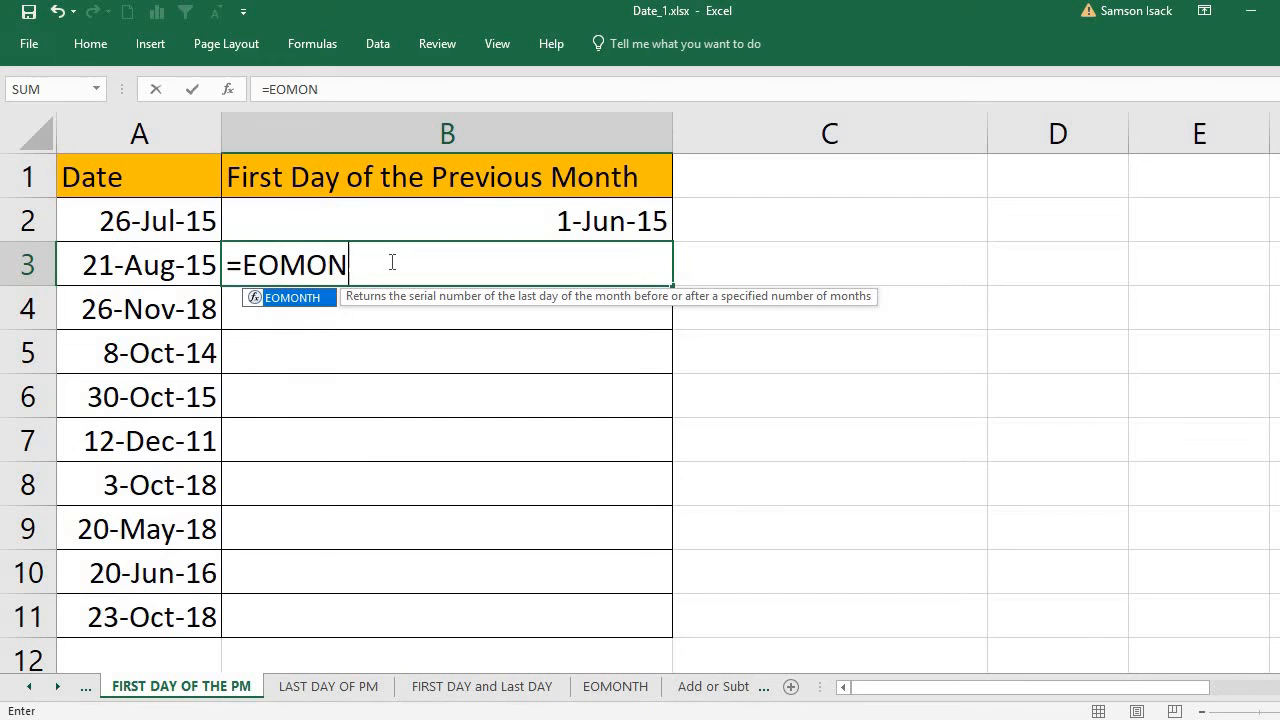
text(TH()
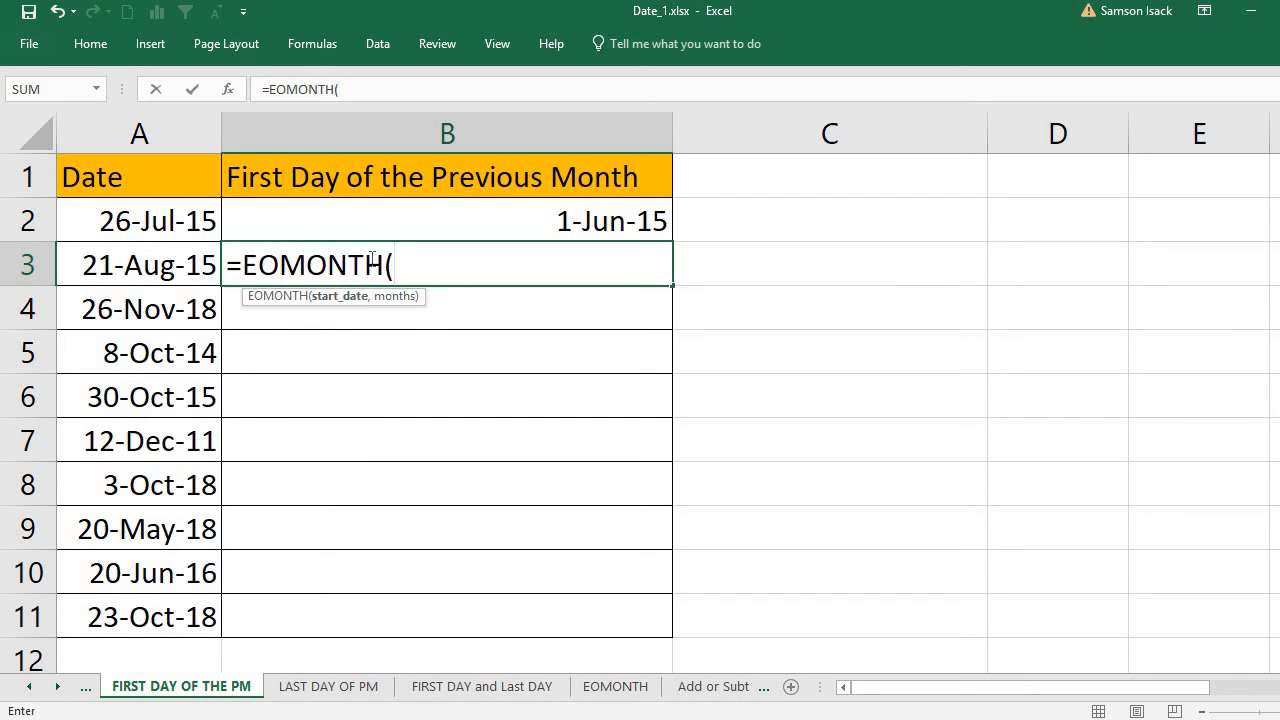
click(172, 267)
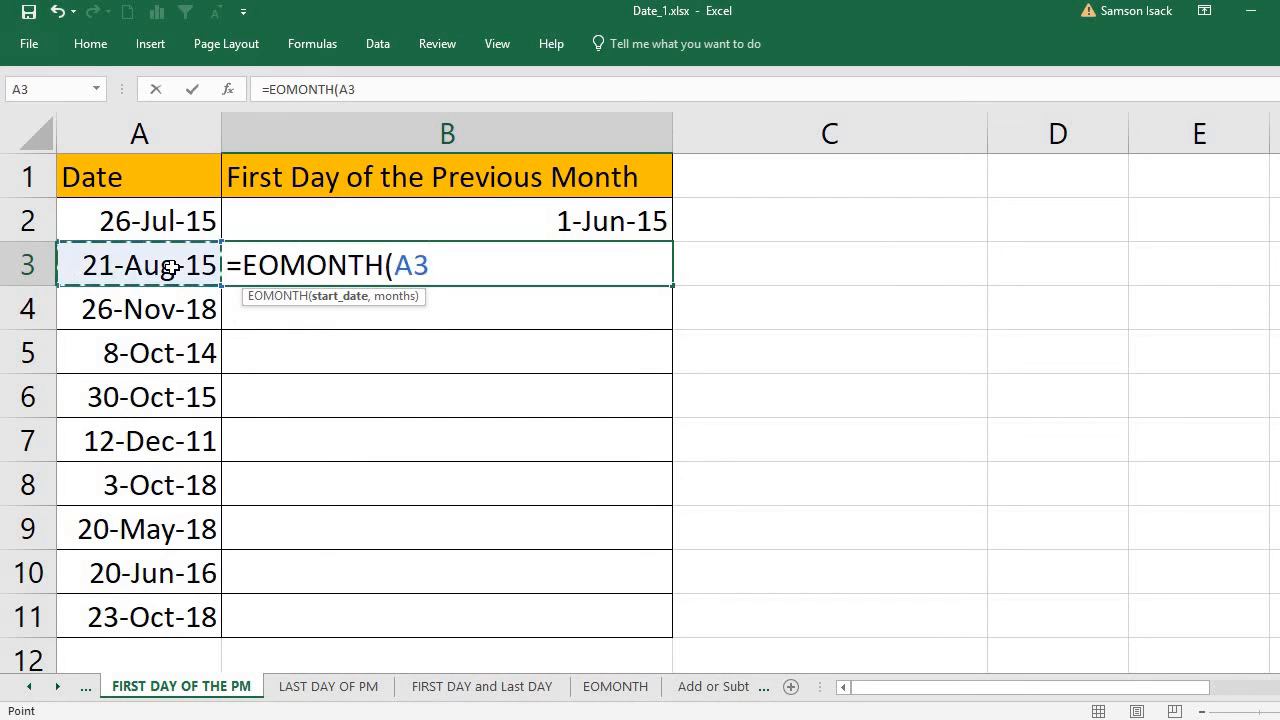
text(,)
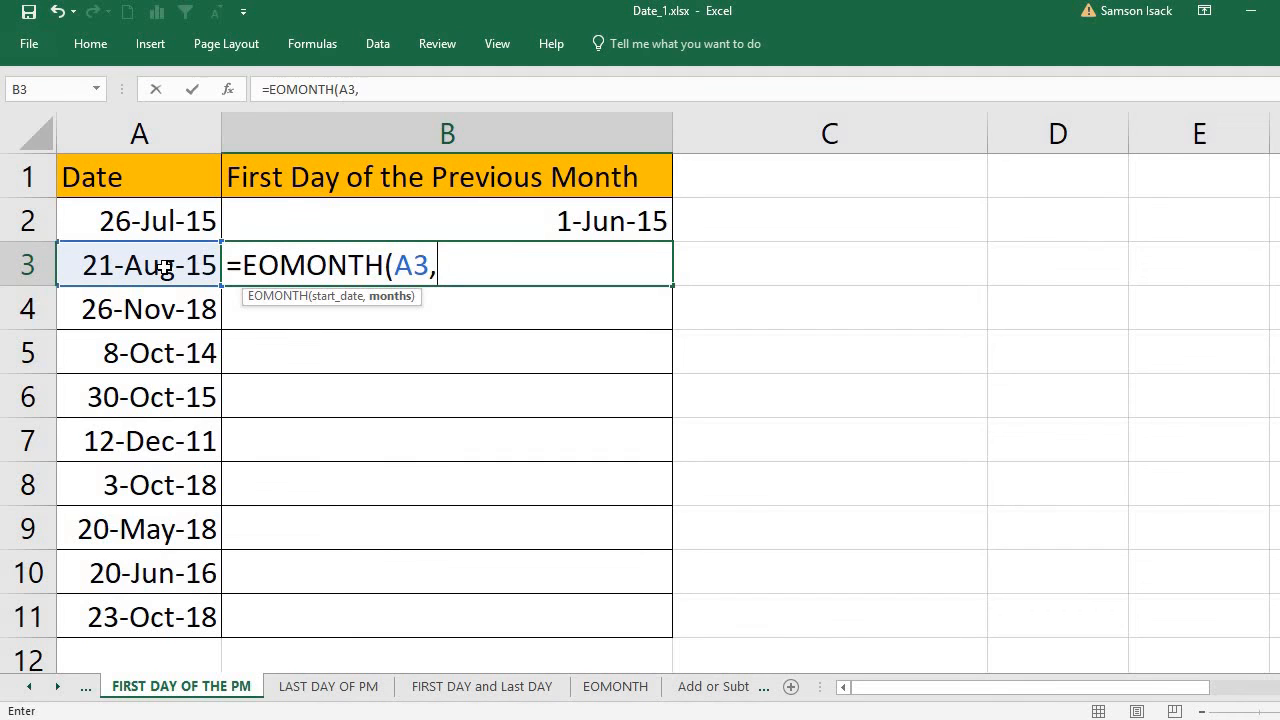
text(-2)
text())
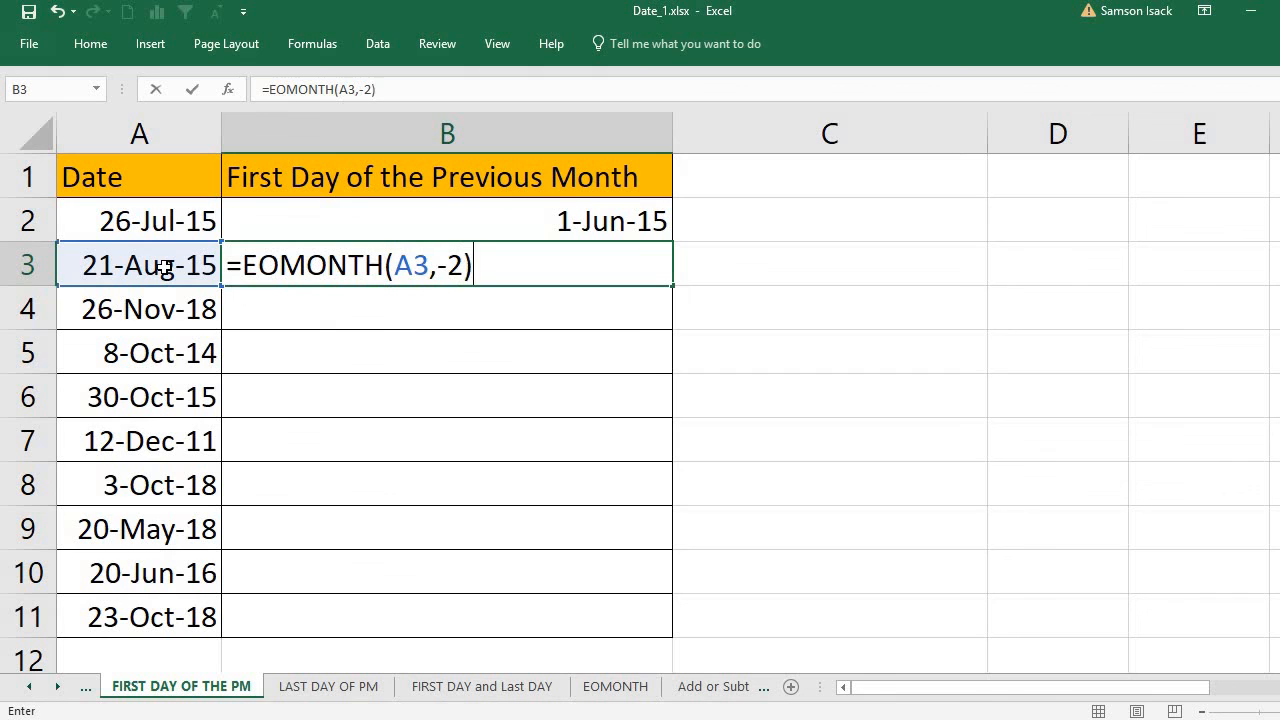
text(+1)
drag(244, 266, 473, 270)
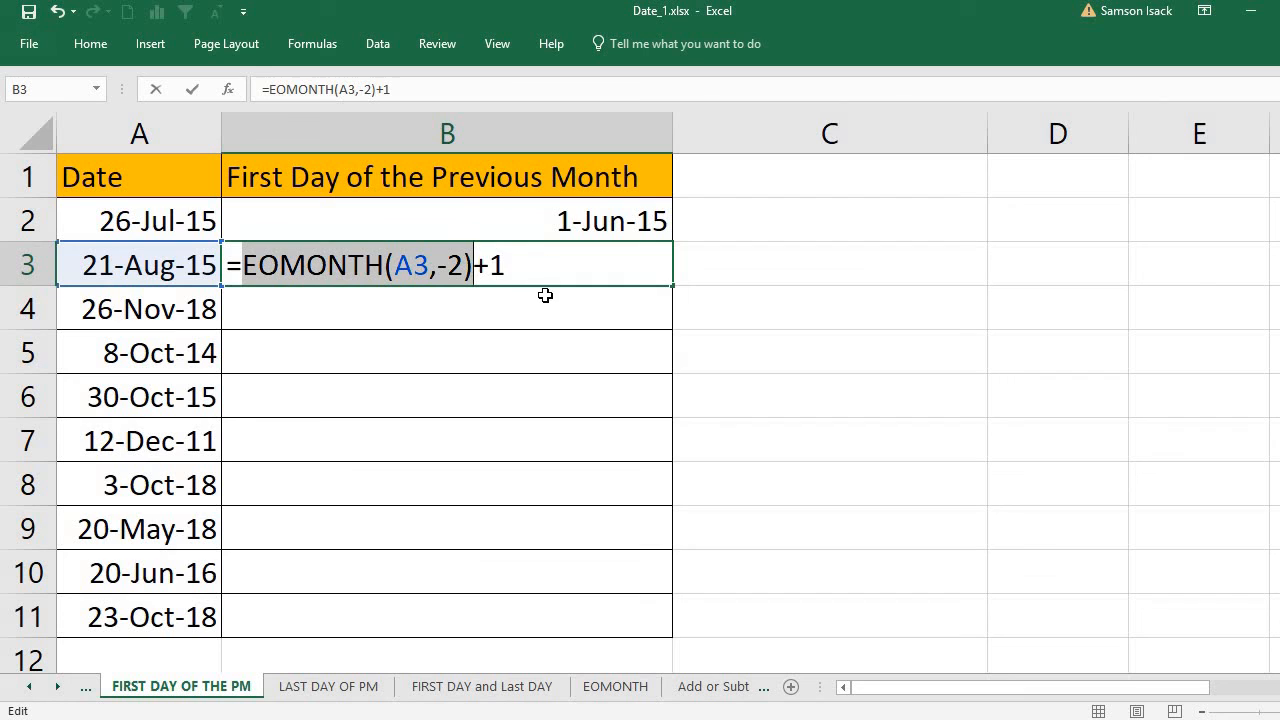
key(Return)
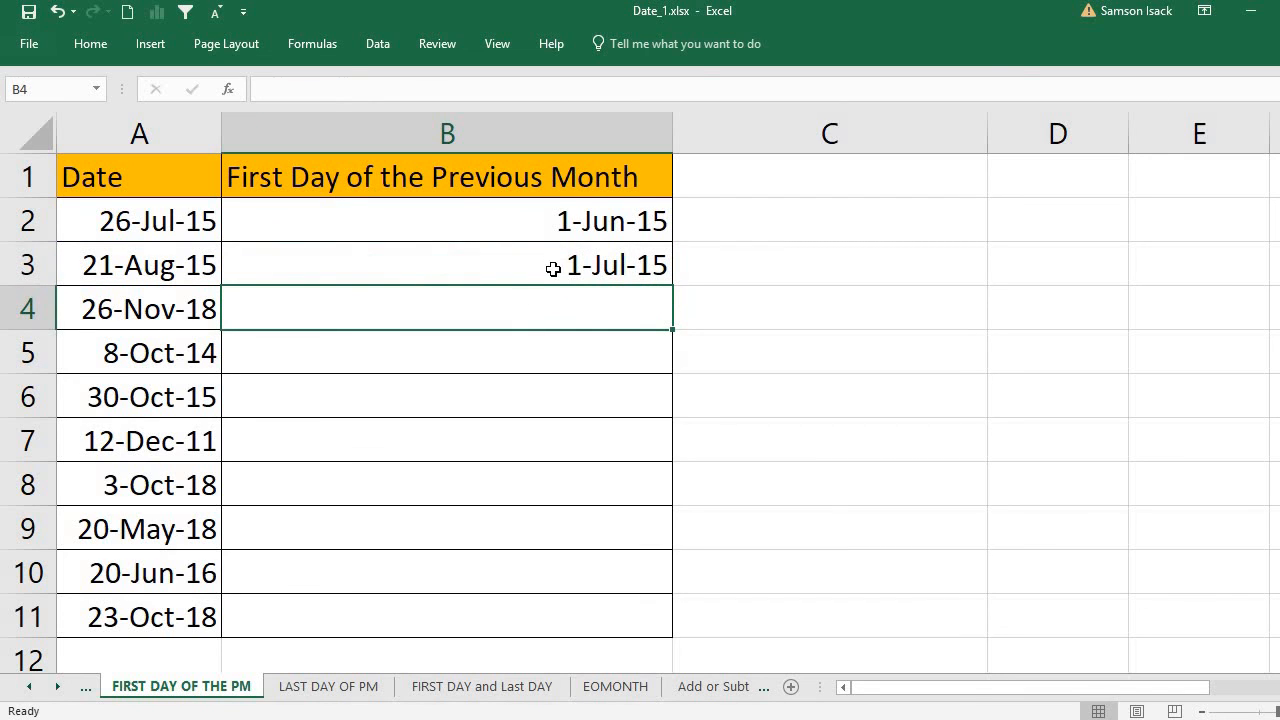
Step: Copy the formula from cell B3 down one row into cell B4
click(552, 268)
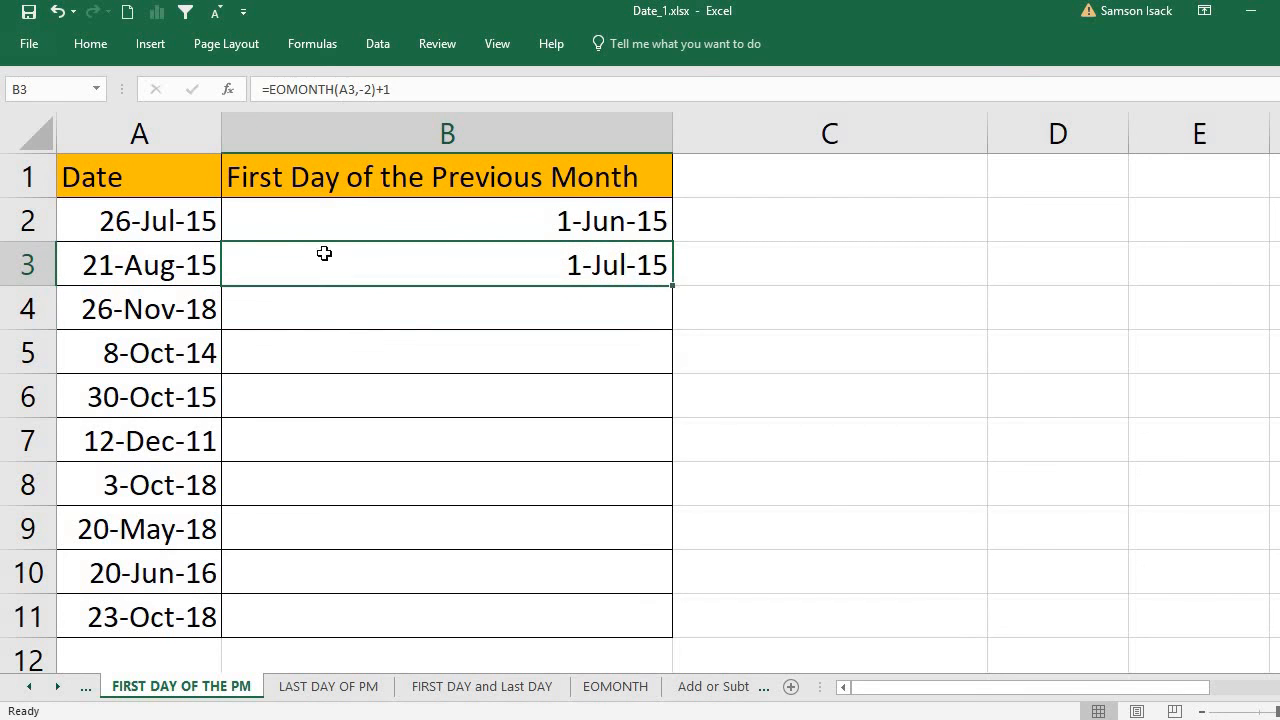
click(134, 258)
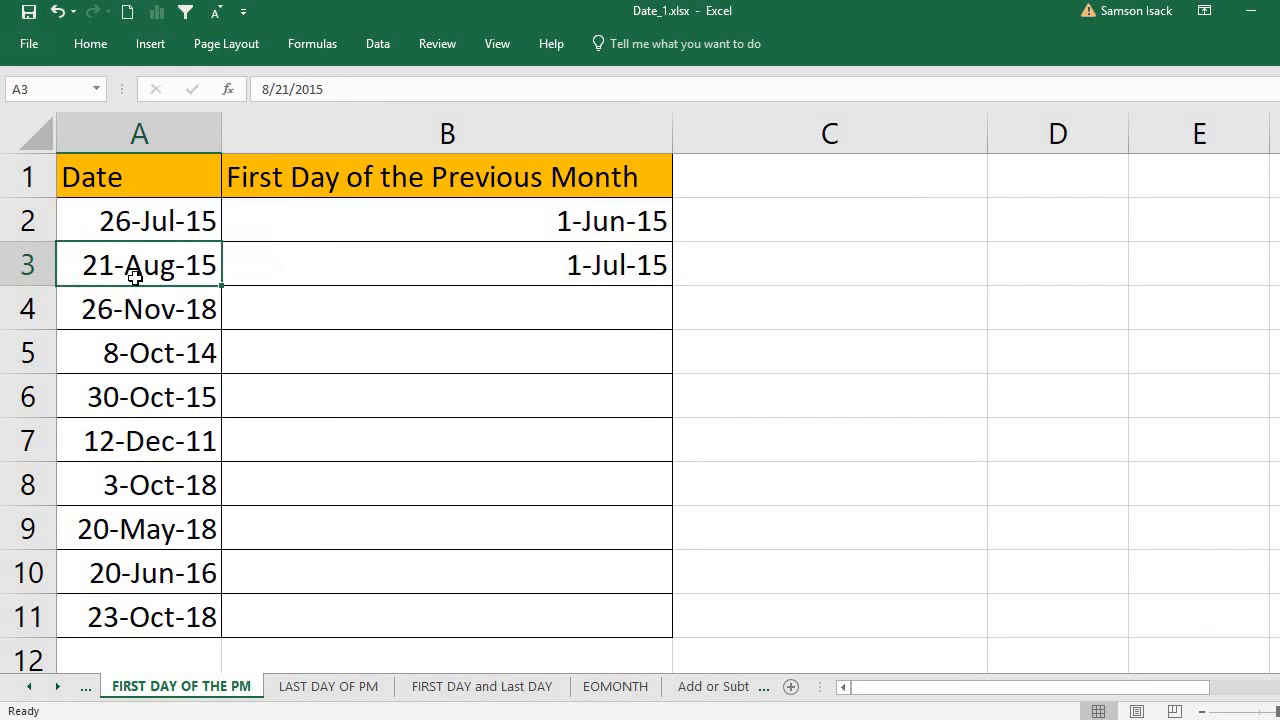
click(659, 277)
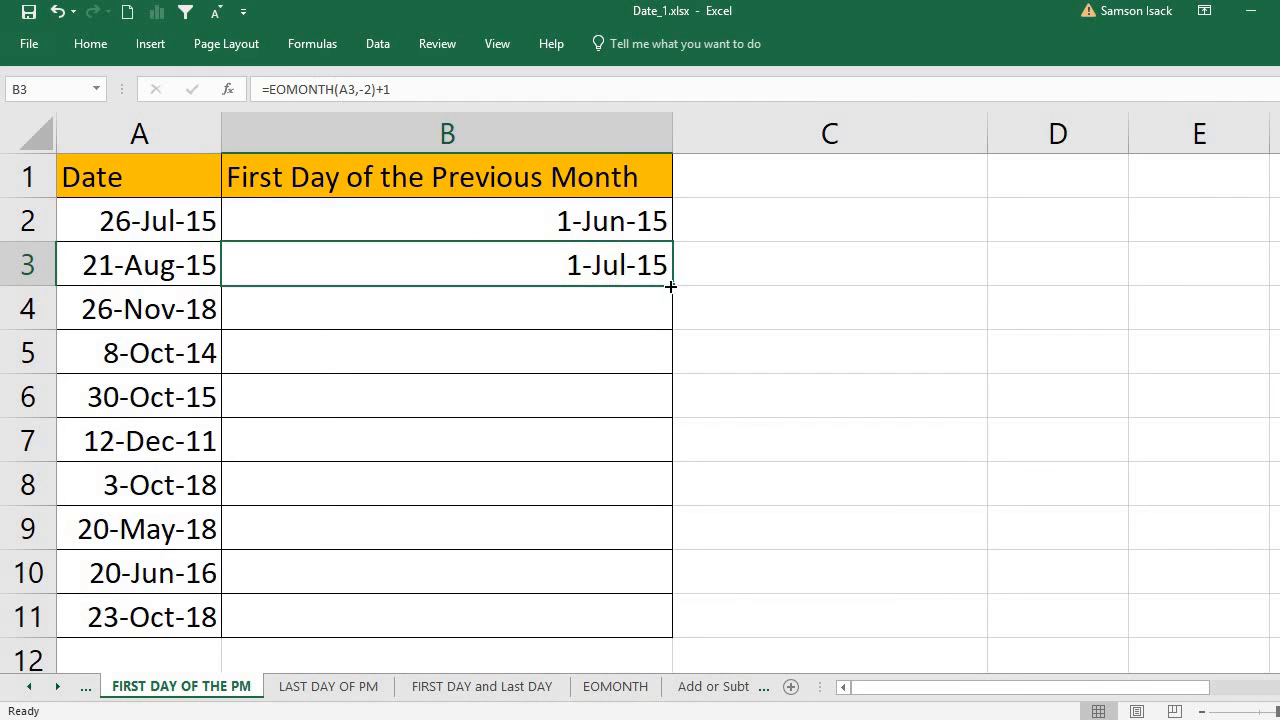
drag(672, 288, 553, 305)
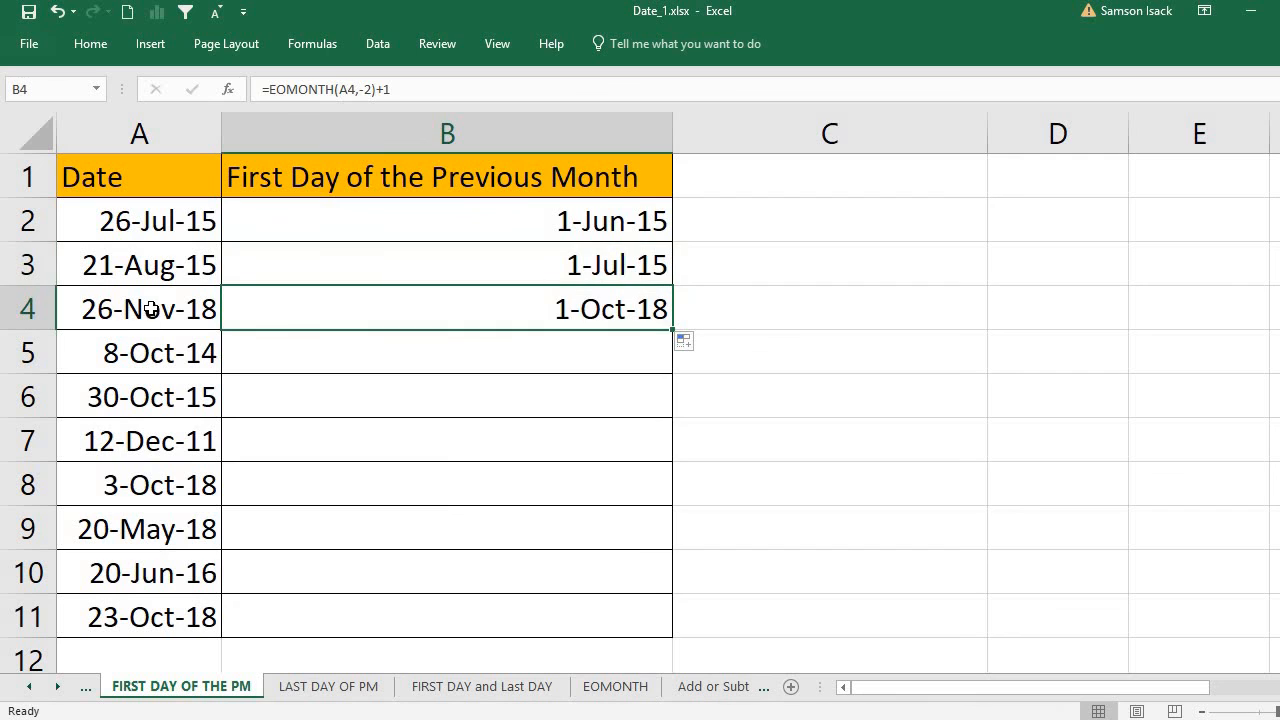
Step: Fill the formula in cell B4 down through cell B11 to cover the remaining dates
click(148, 306)
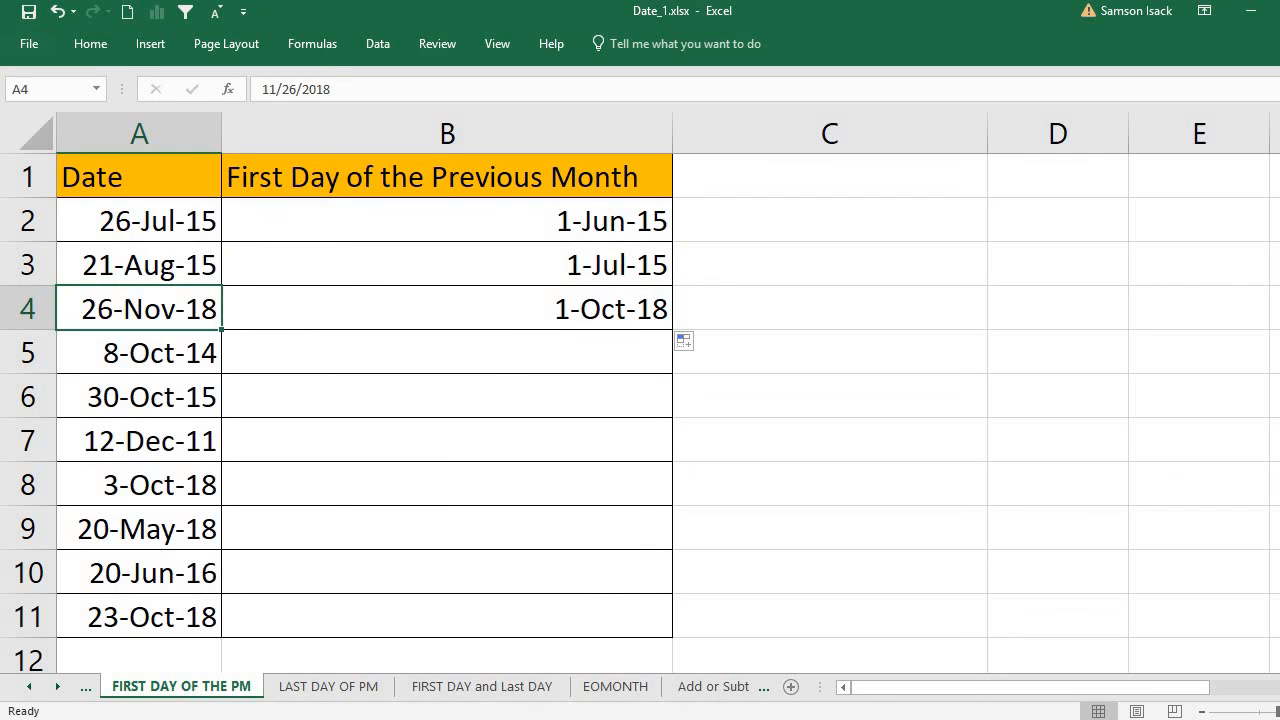
click(543, 309)
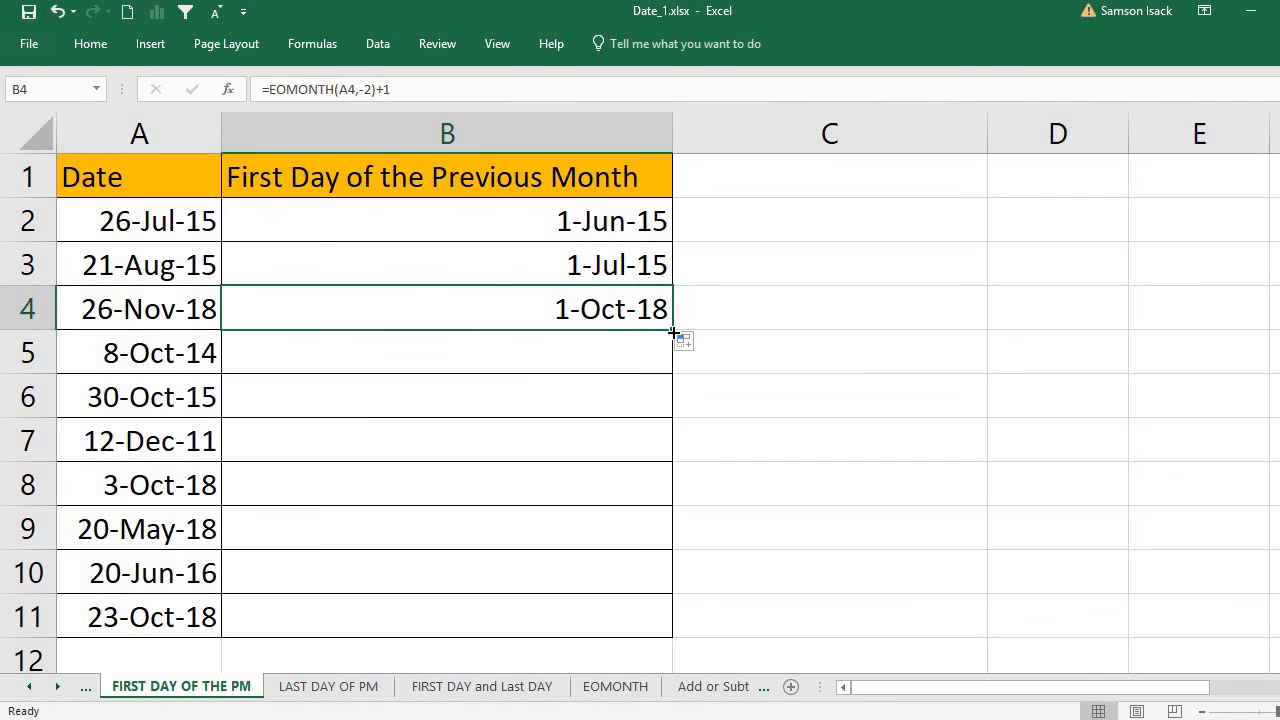
double_click(671, 331)
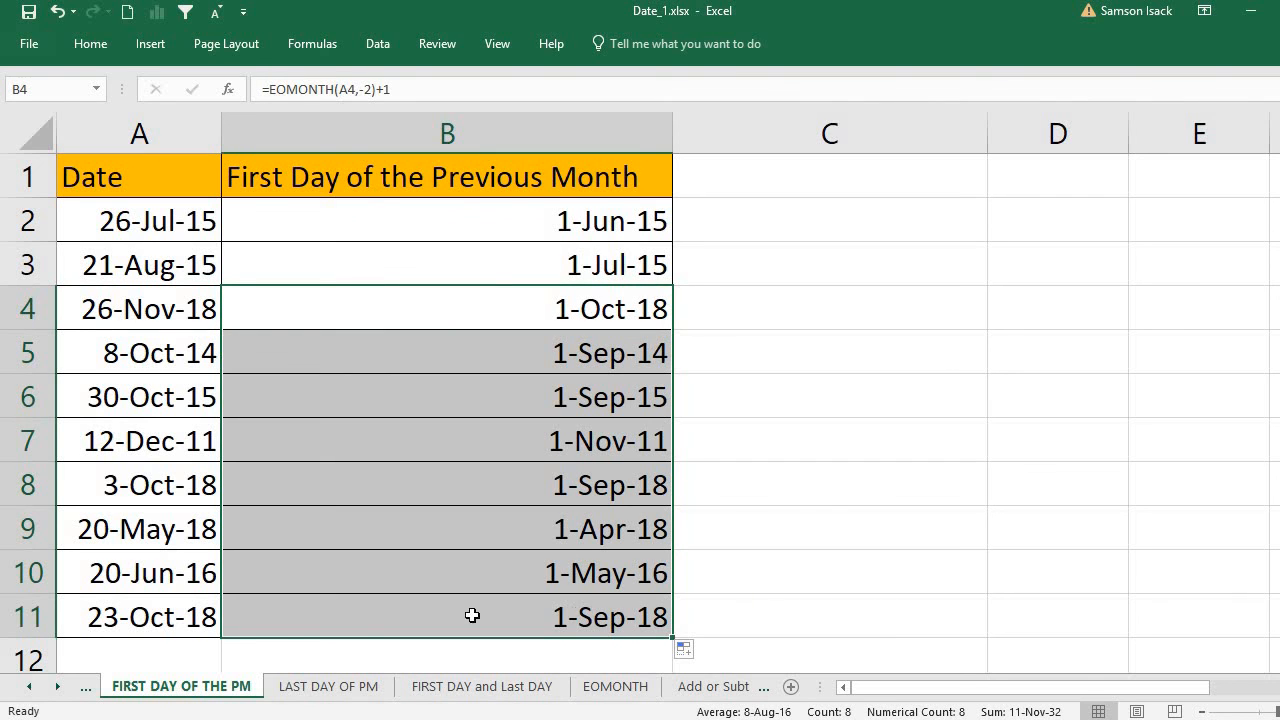
Step: Compare the date in A11 with its result in B11, and review the formula in cell B2
click(150, 615)
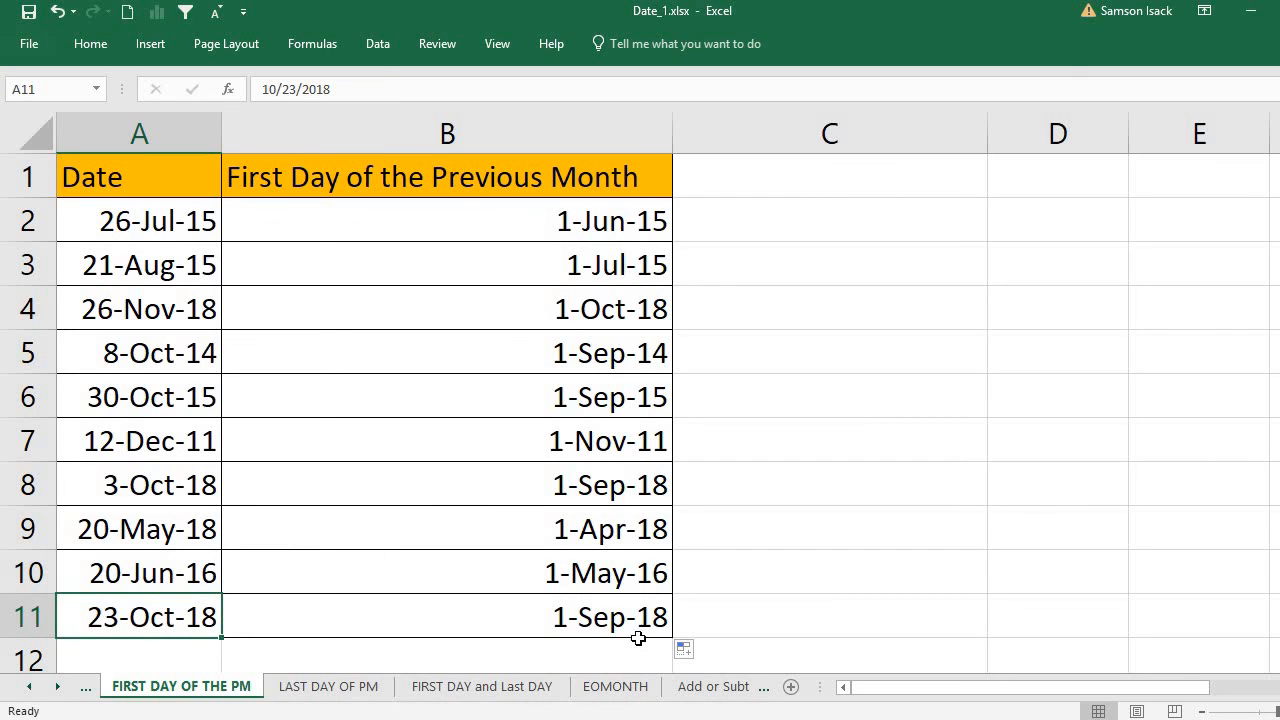
click(604, 622)
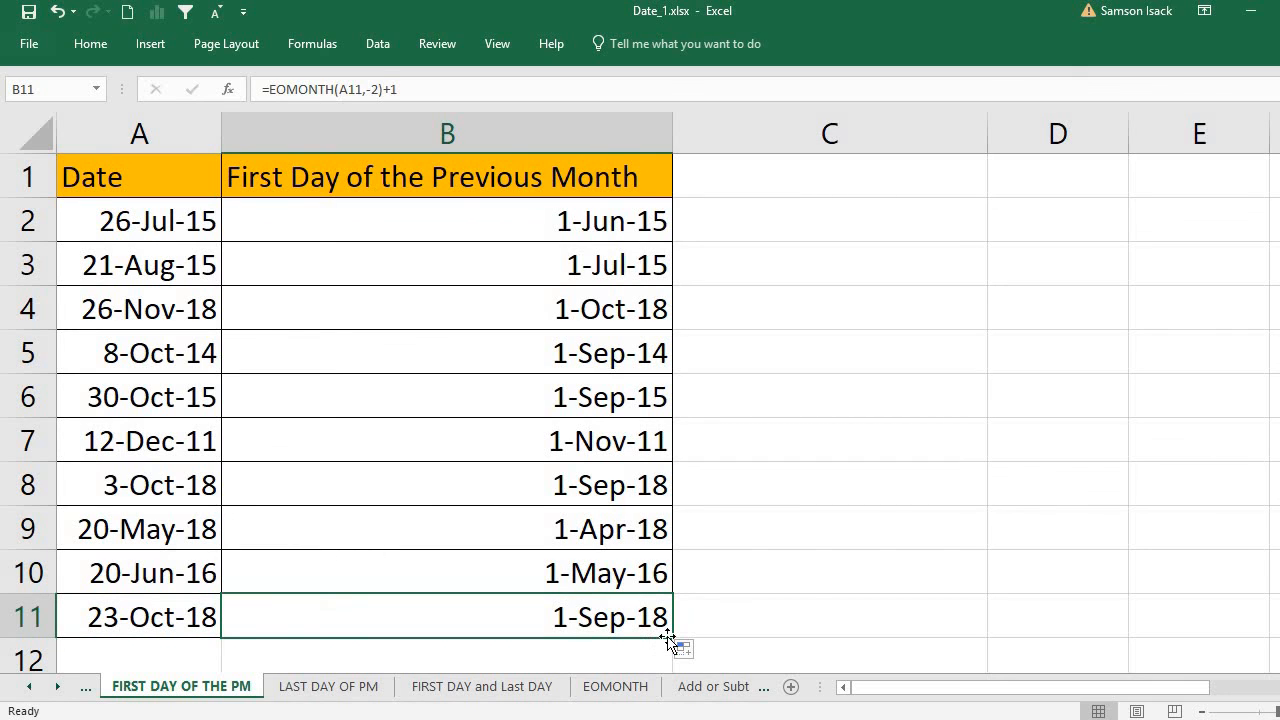
click(184, 179)
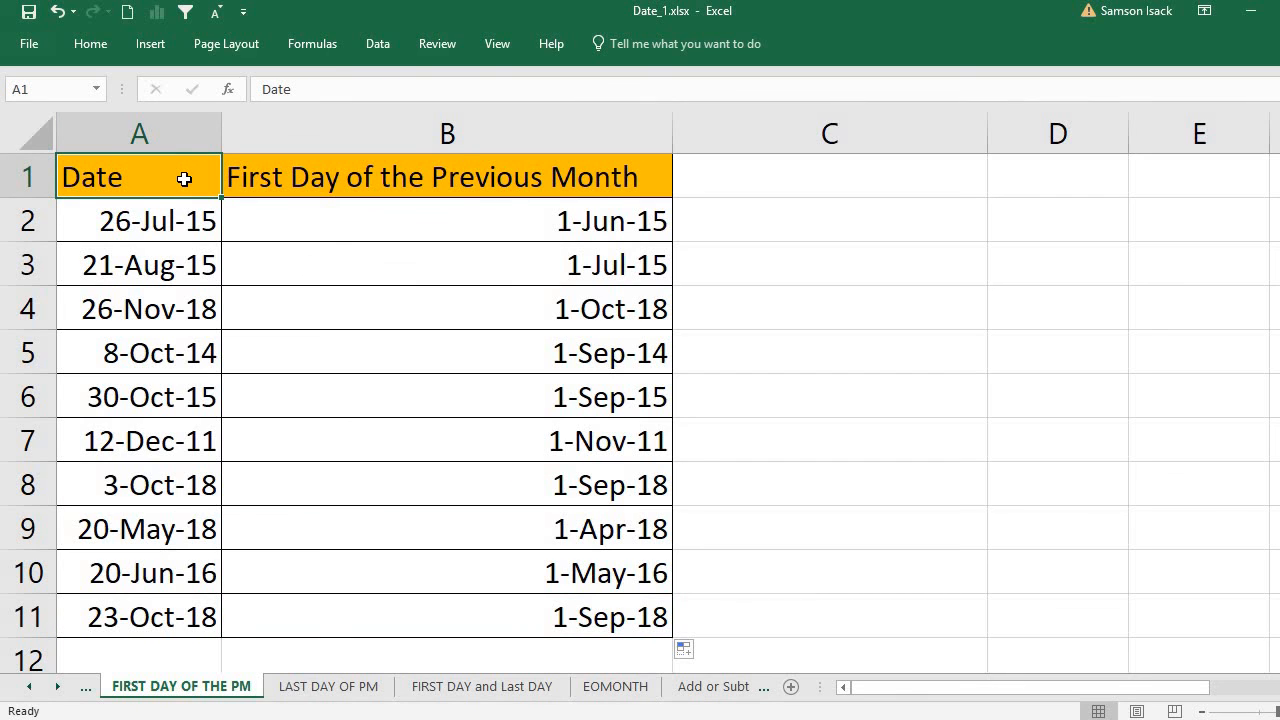
click(505, 216)
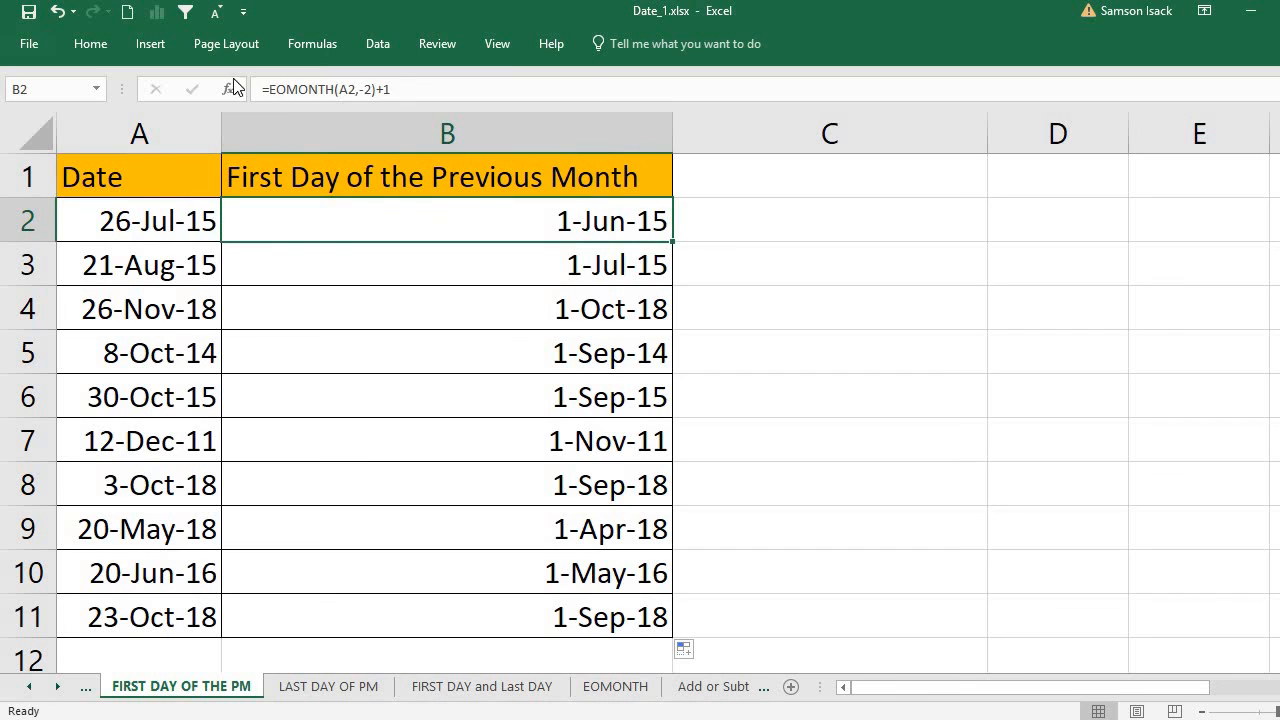